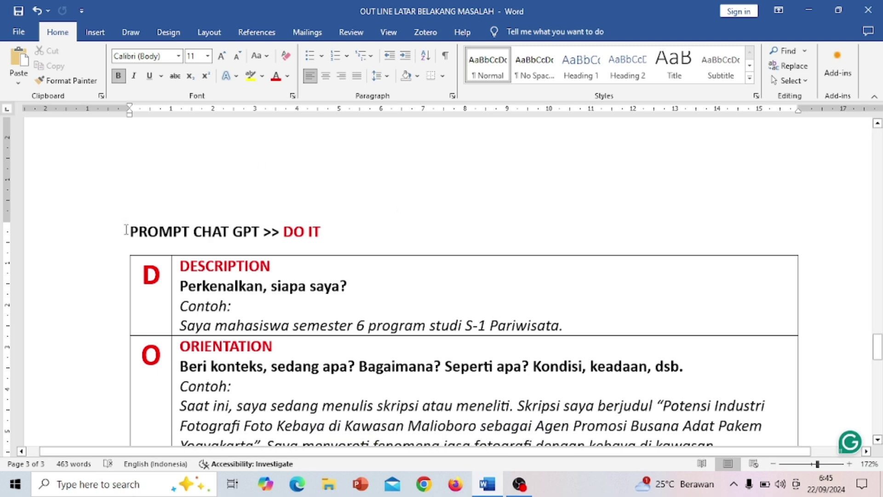
Step: Highlight and read the heading "PROMPT CHAT GPT >> DO IT" above the table
left_click_drag(130, 232, 282, 231)
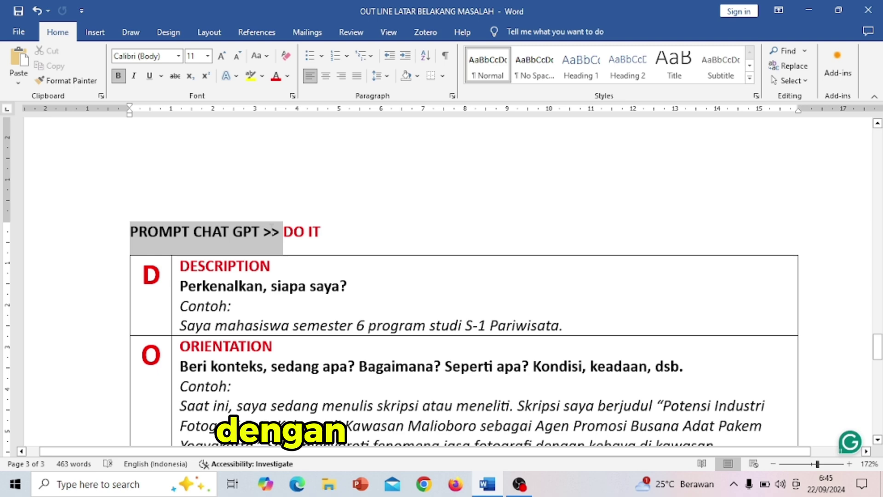
left_click_drag(295, 235, 322, 233)
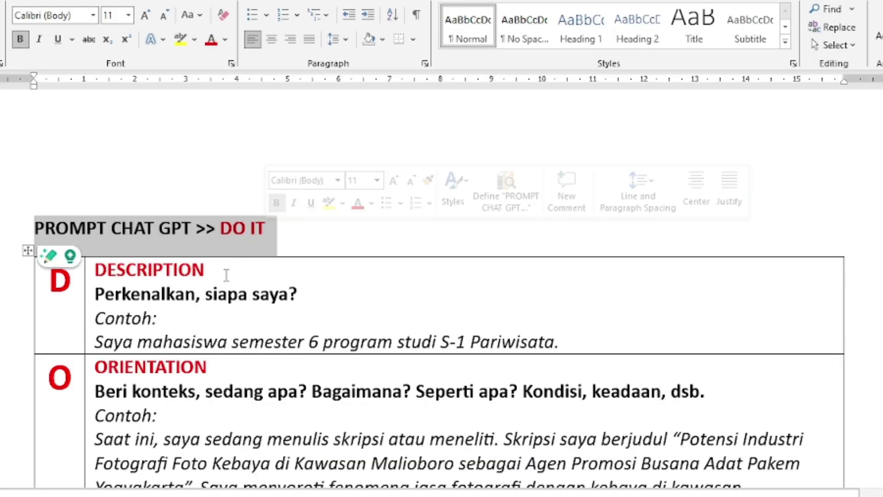
left_click(226, 274)
Step: Read the DESCRIPTION row of the table, highlighting its heading and the example sentence about the sixth-semester student
scroll(226, 275, "down", 3)
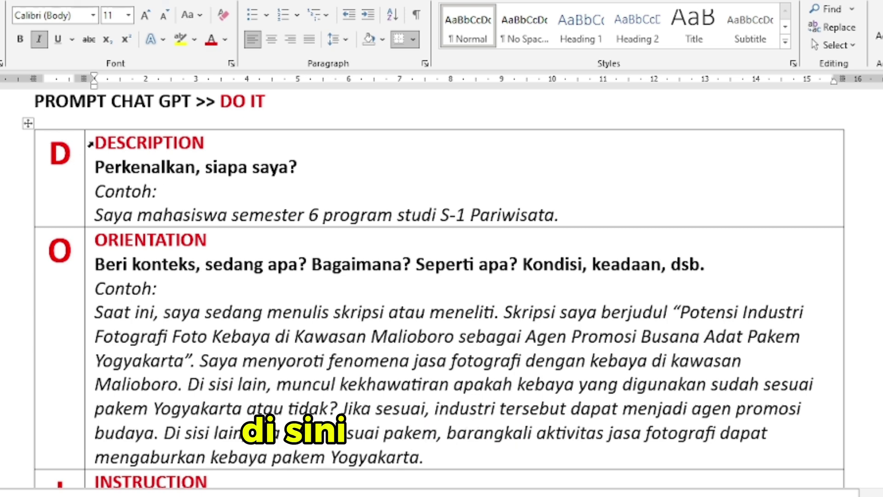
left_click_drag(94, 142, 154, 143)
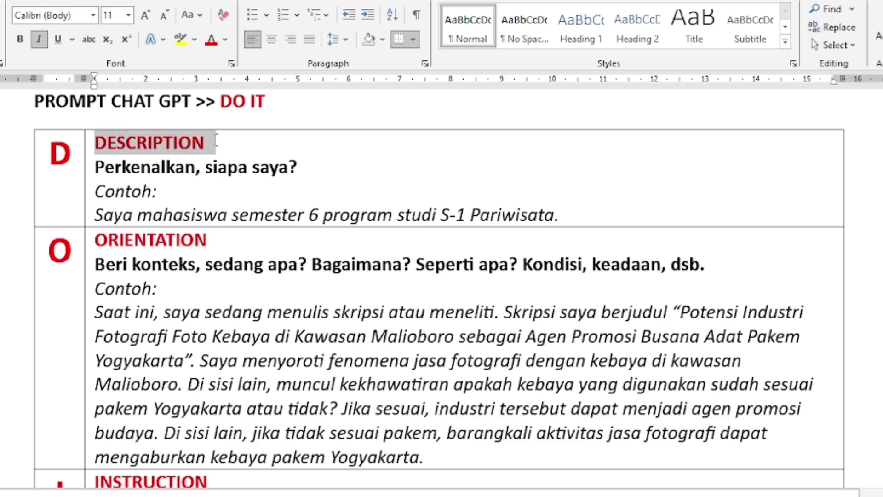
left_click(190, 191)
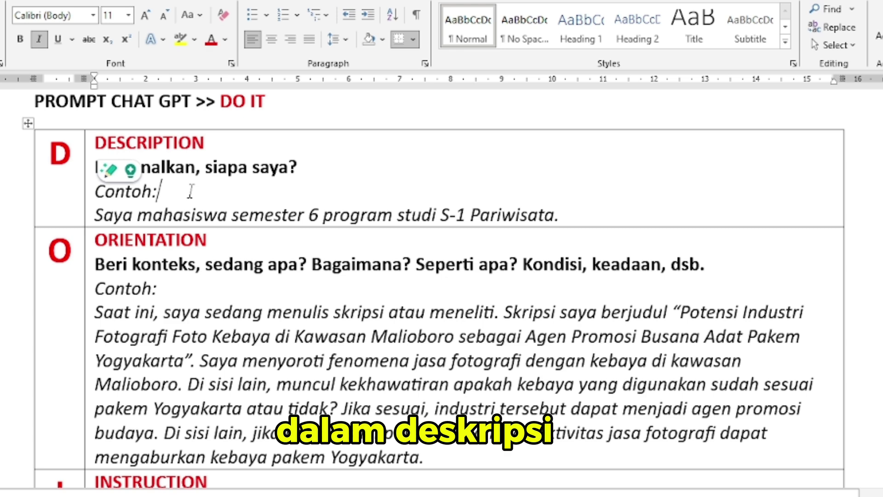
left_click(362, 169)
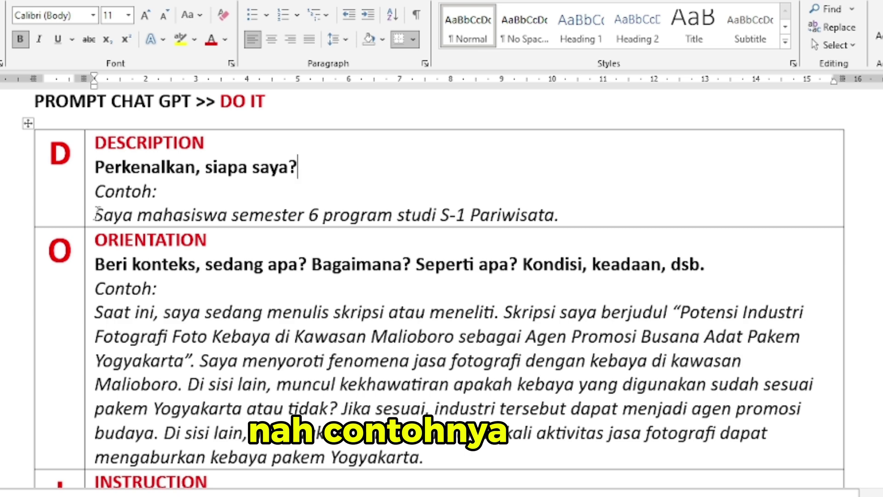
left_click_drag(95, 214, 168, 214)
left_click_drag(222, 215, 562, 215)
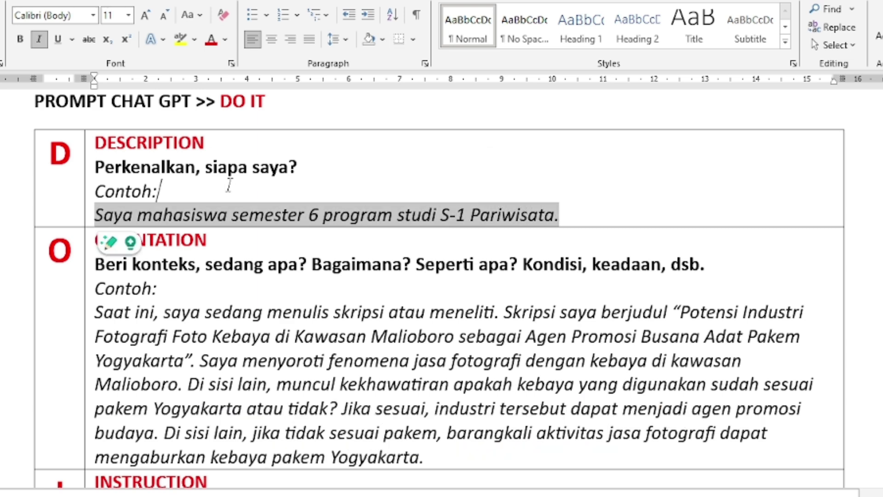
left_click(229, 185)
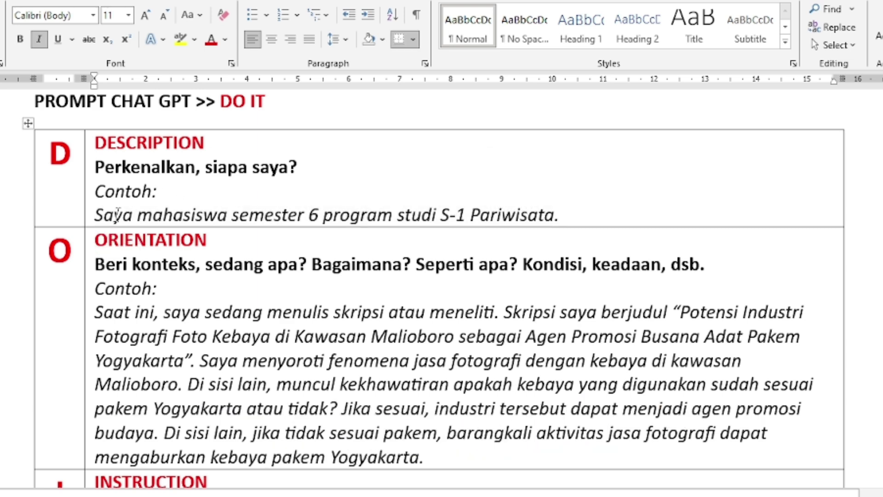
Step: Read the ORIENTATION row's heading and its bold guidance line on giving context, highlighting each in turn
scroll(109, 181, "down", 2)
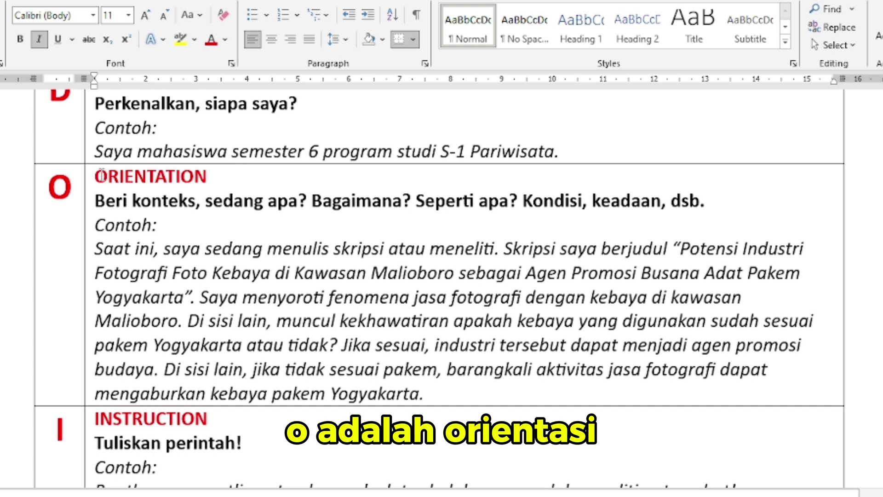
left_click_drag(101, 175, 207, 176)
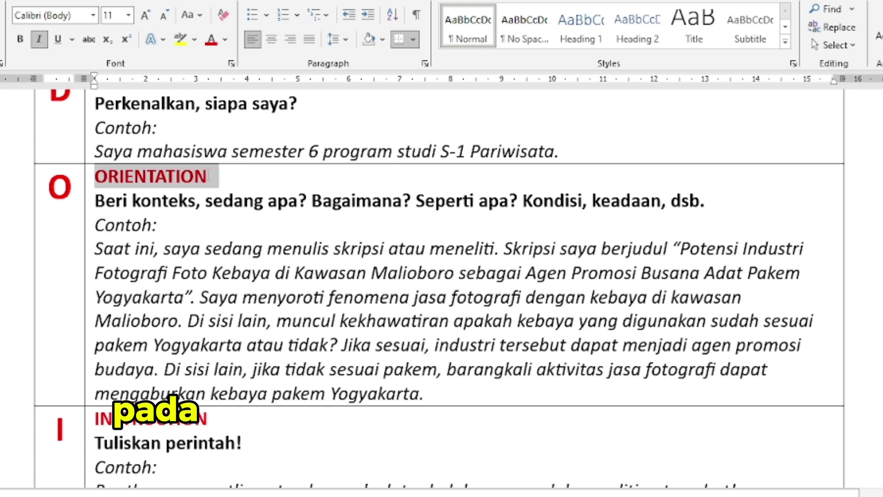
left_click(189, 224)
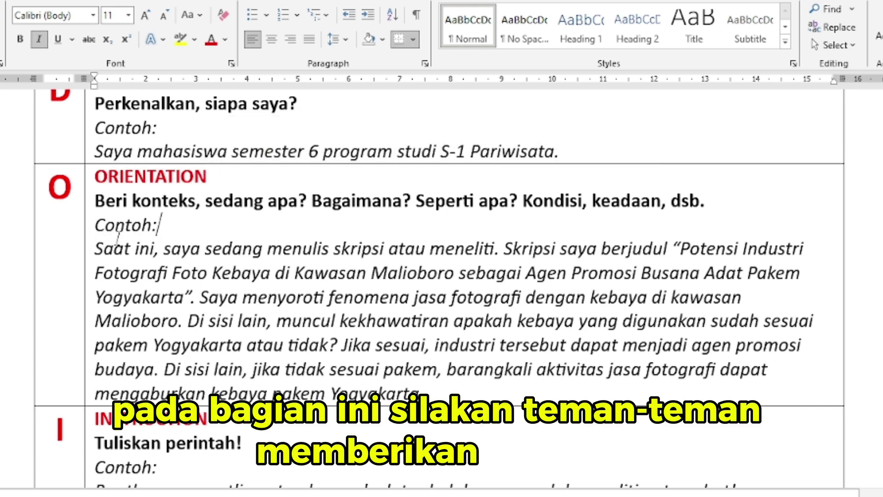
left_click_drag(102, 207, 655, 212)
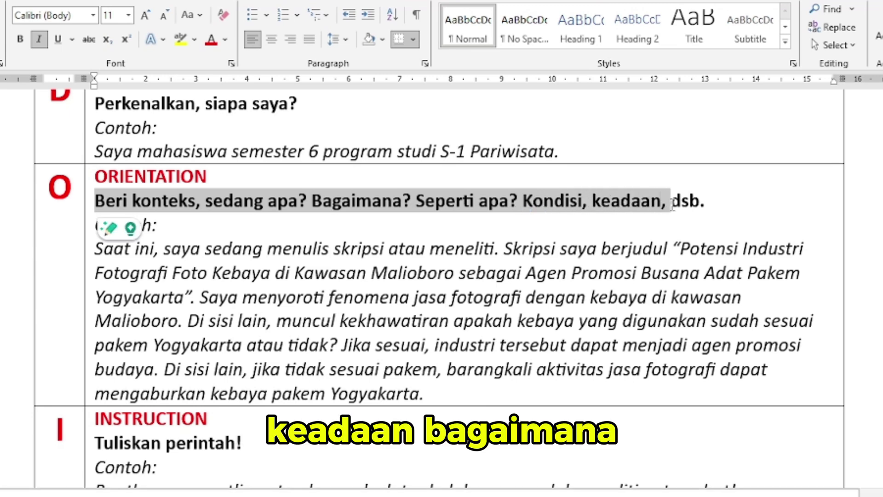
left_click(638, 242)
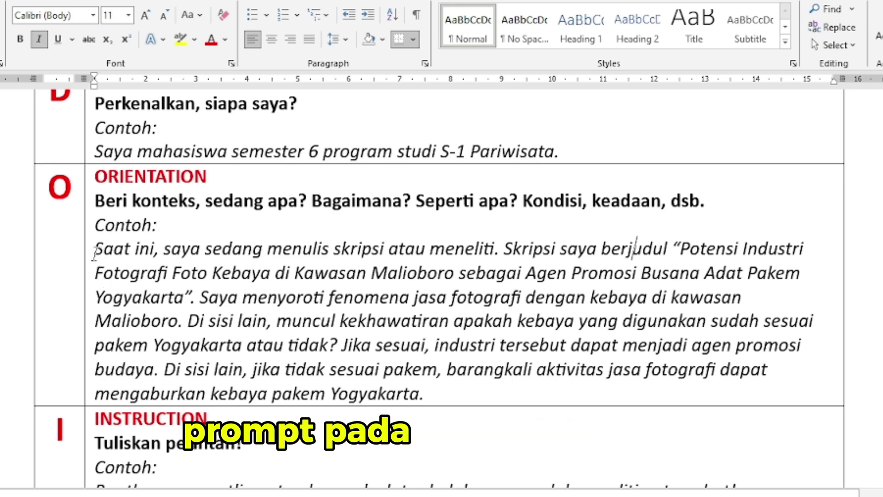
Step: Read through the ORIENTATION example about the kebaya photography thesis, highlighting its sentences, and return to the row's heading
left_click_drag(94, 253, 377, 249)
left_click_drag(432, 252, 391, 322)
left_click(220, 320)
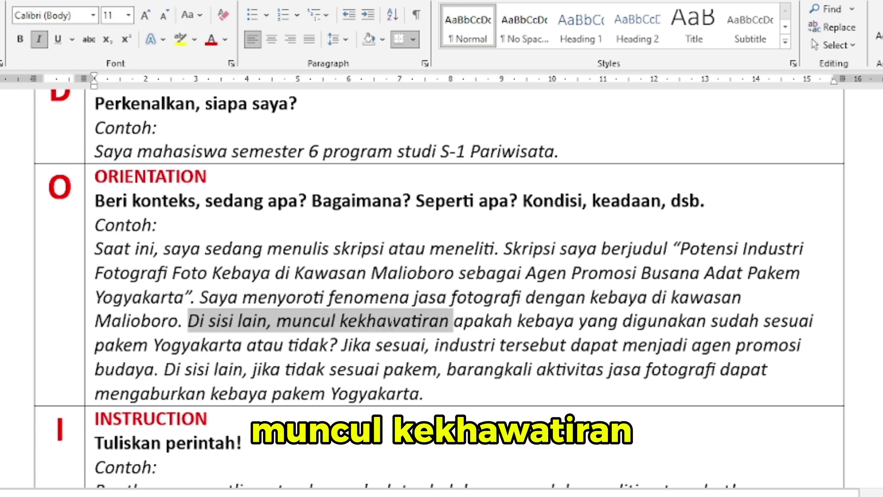
left_click_drag(472, 324, 165, 369)
left_click(368, 342)
left_click(196, 380)
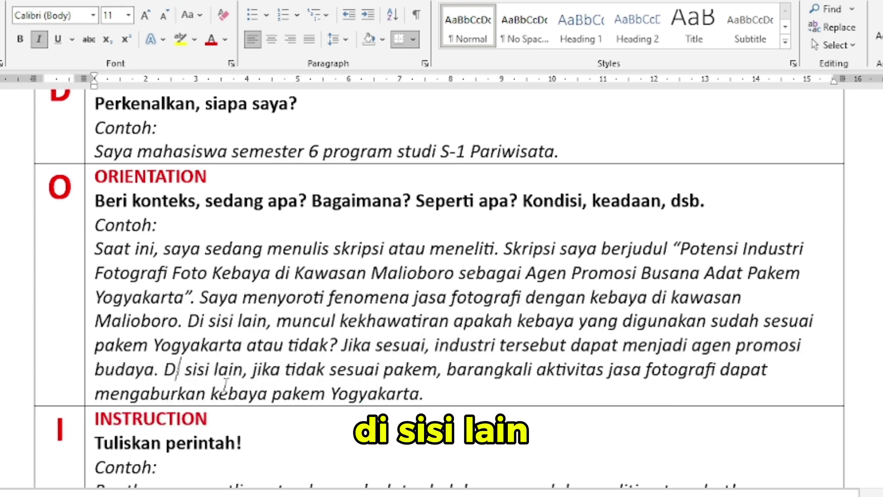
left_click_drag(253, 370, 435, 394)
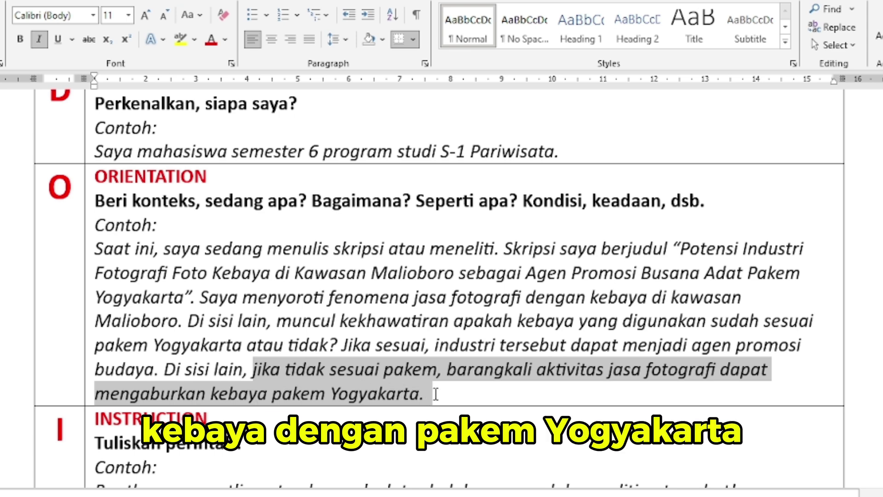
left_click(312, 335)
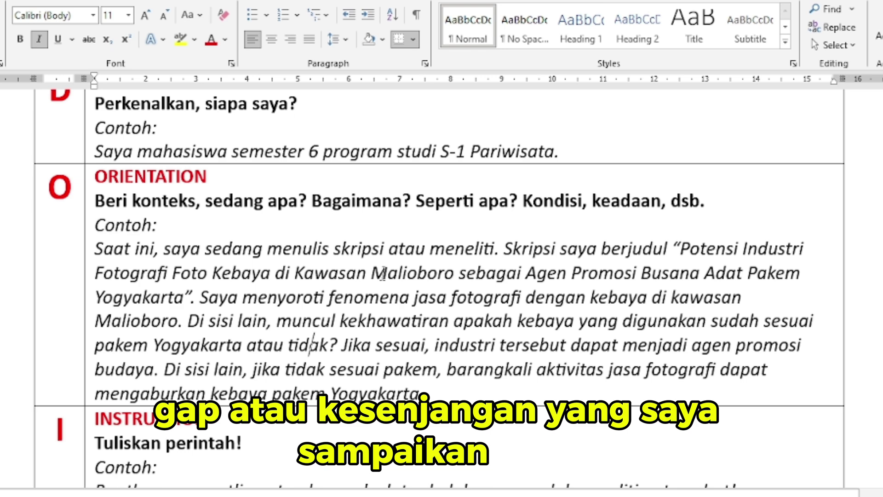
left_click_drag(95, 177, 267, 202)
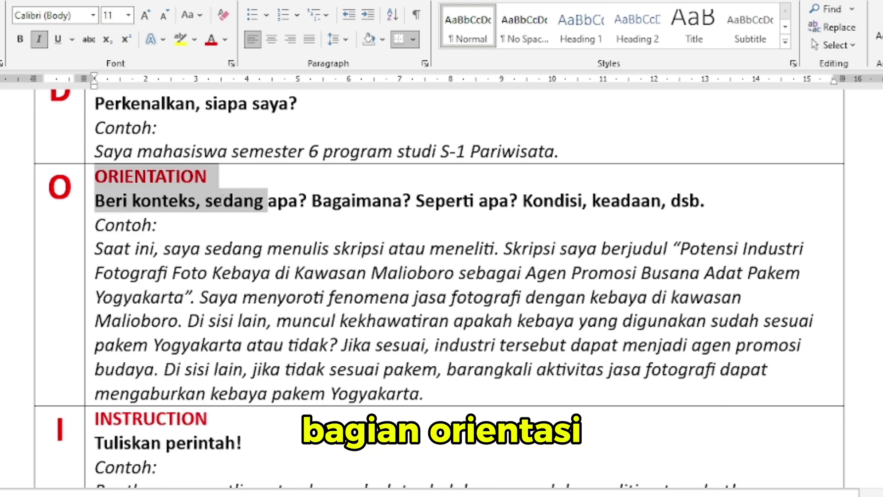
left_click(229, 297)
Step: Read the INSTRUCTION row and highlight its example command asking for a research background outline
scroll(245, 298, "down", 4)
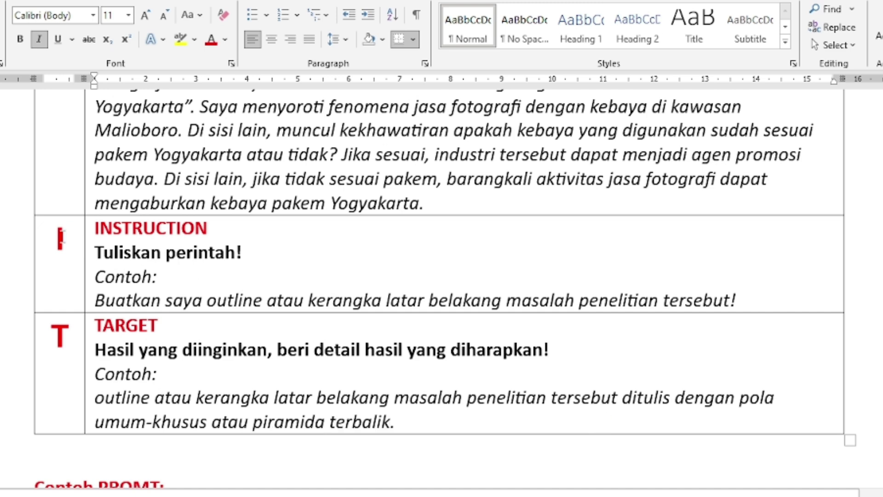
left_click(54, 232)
left_click(190, 278)
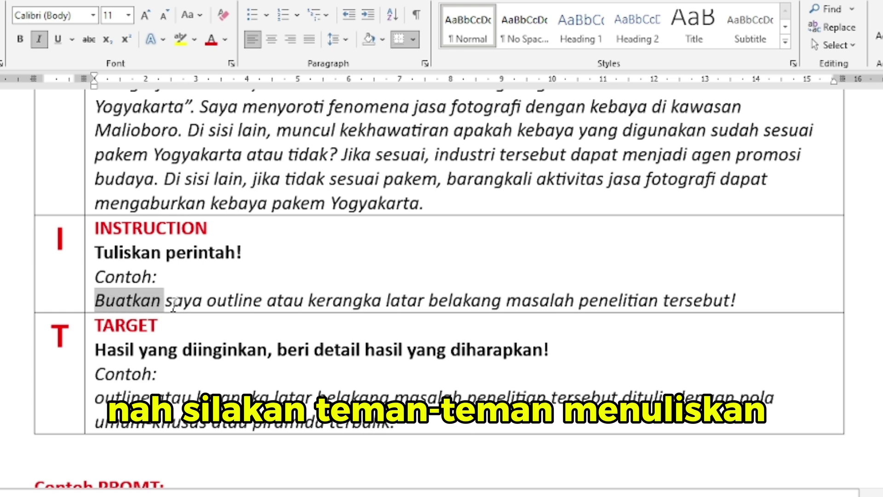
left_click_drag(173, 304, 191, 304)
left_click(159, 276)
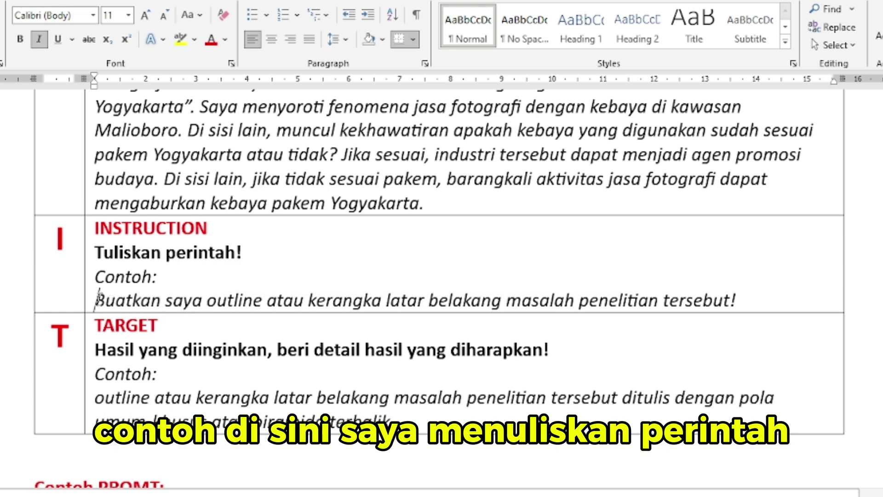
left_click_drag(124, 301, 734, 299)
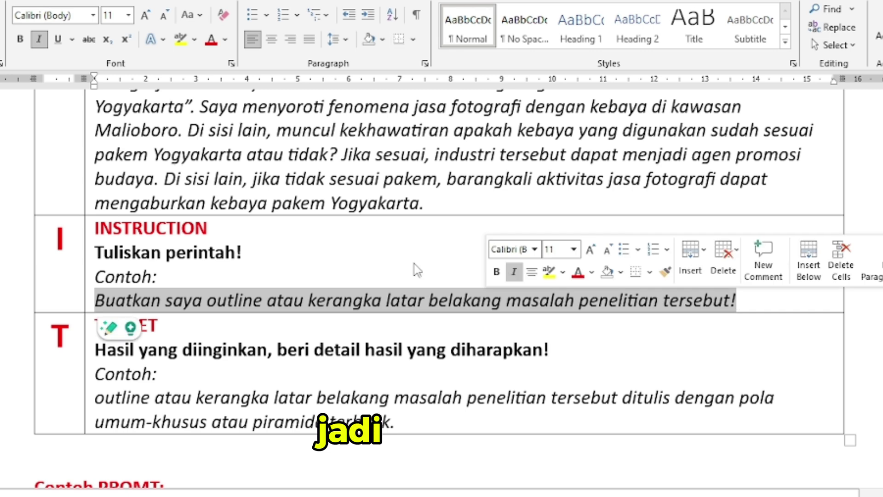
left_click(405, 256)
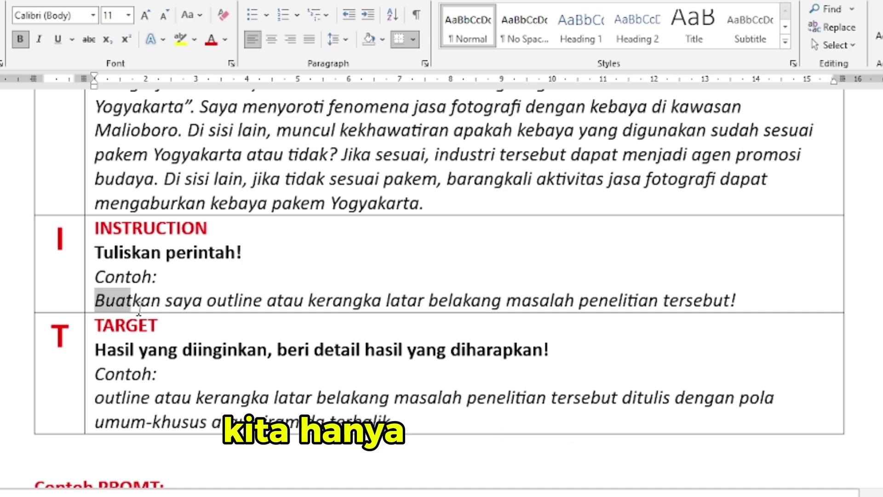
Step: Review the INSTRUCTION example's wording, highlighting the phrase "outline atau kerangka"
left_click_drag(138, 311, 356, 310)
left_click(199, 302)
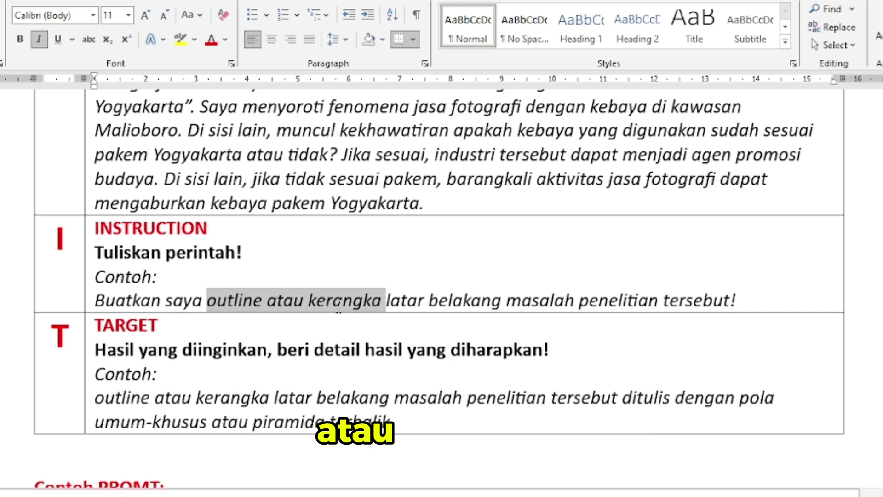
left_click(321, 338)
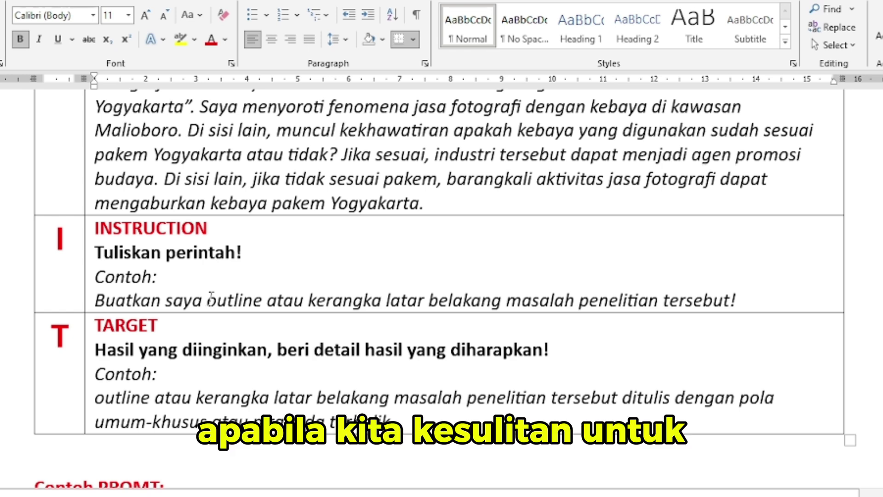
left_click_drag(210, 299, 340, 308)
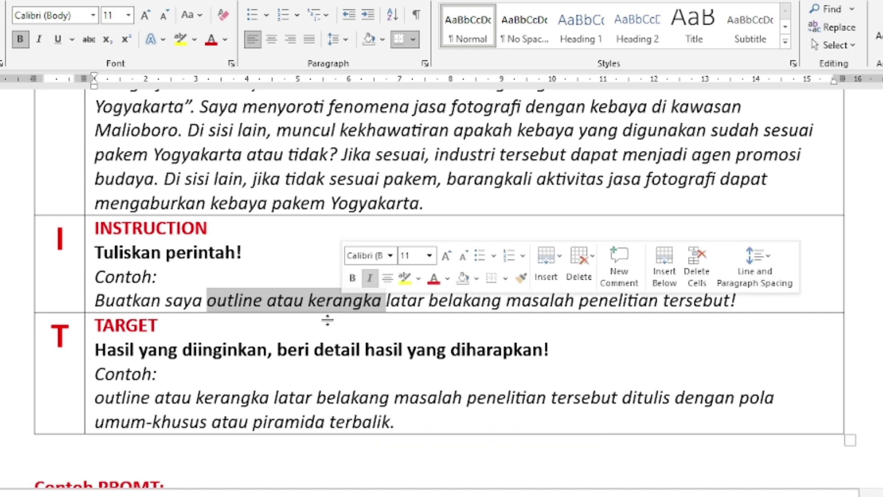
left_click(299, 350)
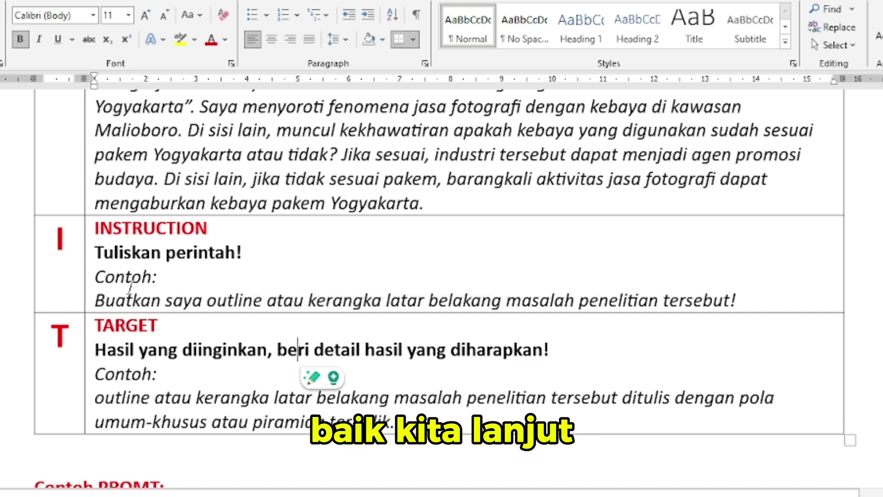
Step: Read the TARGET row, highlighting its letter T, its heading and the bold line on detailing the expected result
left_click(60, 337)
double_click(60, 337)
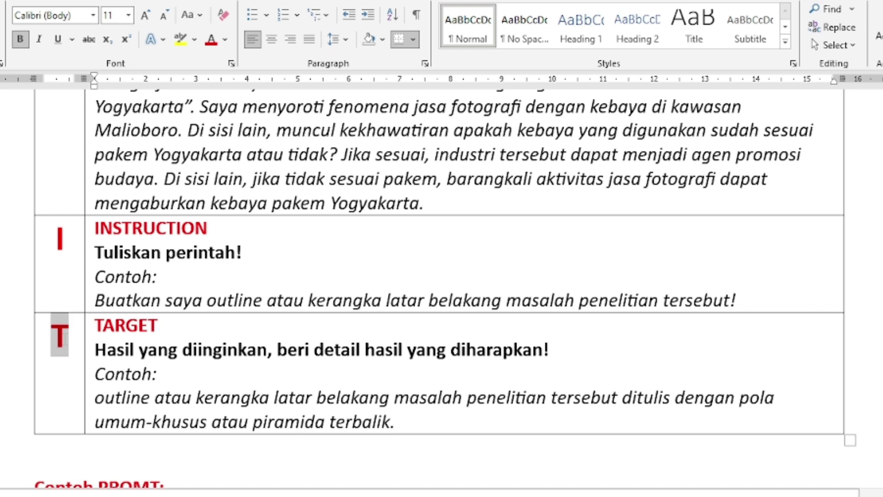
left_click(131, 368)
left_click_drag(99, 333, 158, 327)
left_click(161, 370)
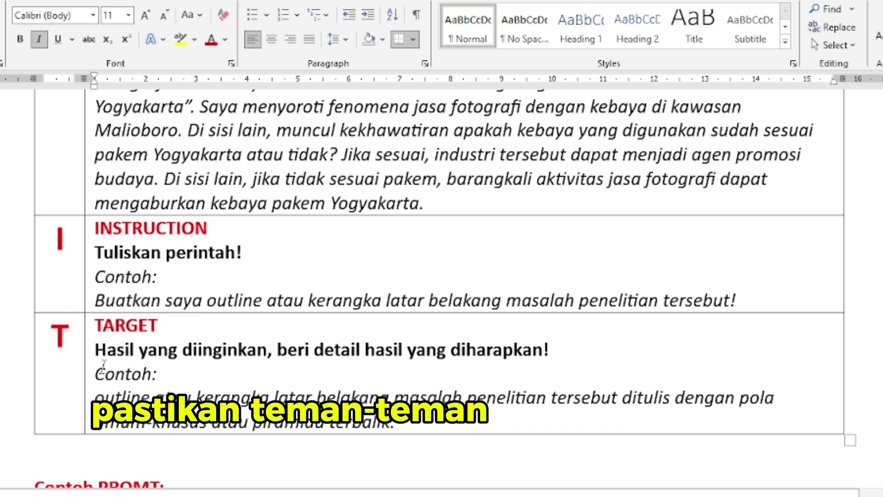
left_click_drag(96, 351, 488, 351)
left_click(411, 397)
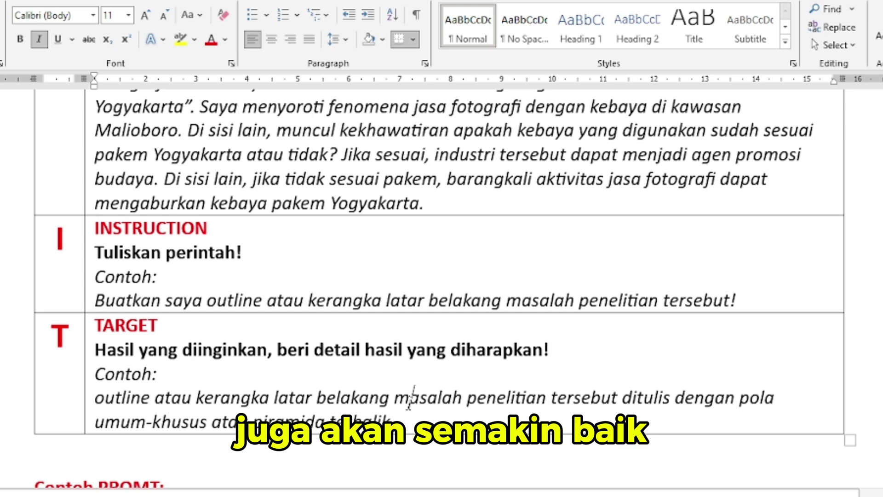
Step: Read the TARGET example, highlighting the sentence on the outline being written in a general-to-specific pattern
scroll(407, 401, "down", 1)
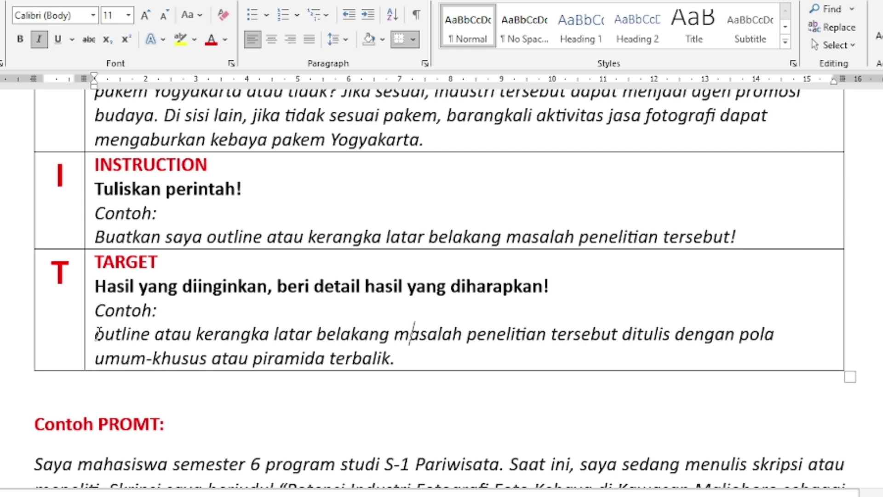
mouse_move(133, 336)
left_mouse_down()
mouse_move(777, 335)
mouse_move(193, 381)
mouse_move(189, 375)
mouse_move(209, 359)
left_mouse_up()
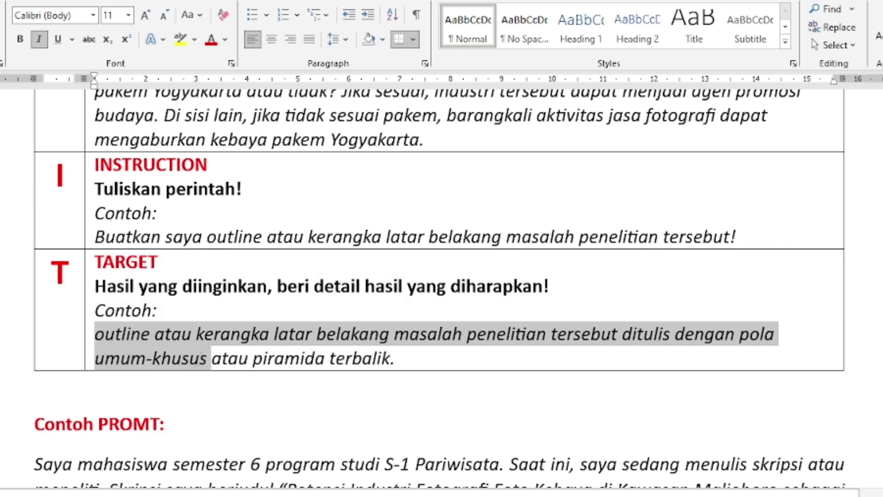
left_click(405, 358)
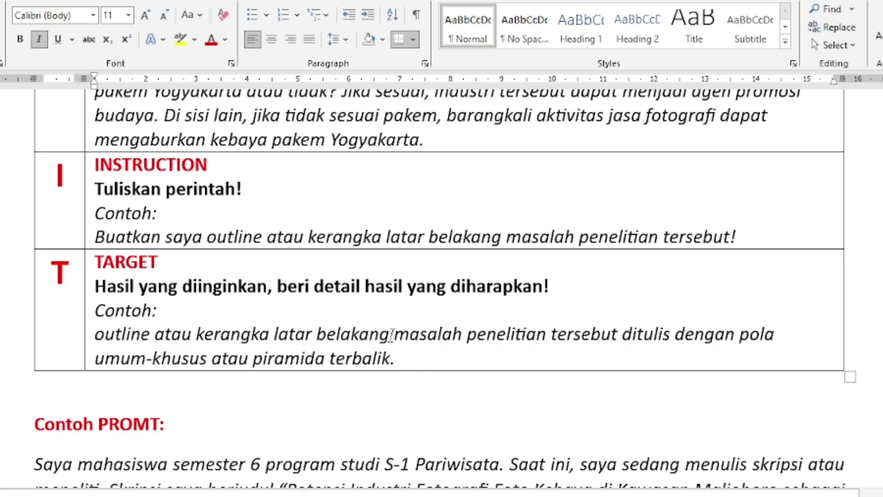
Step: Read the combined example under "Contoh PROMT:" and highlight its full paragraph from "Saya mahasiswa" to "piramida terbalik"
scroll(387, 328, "down", 2)
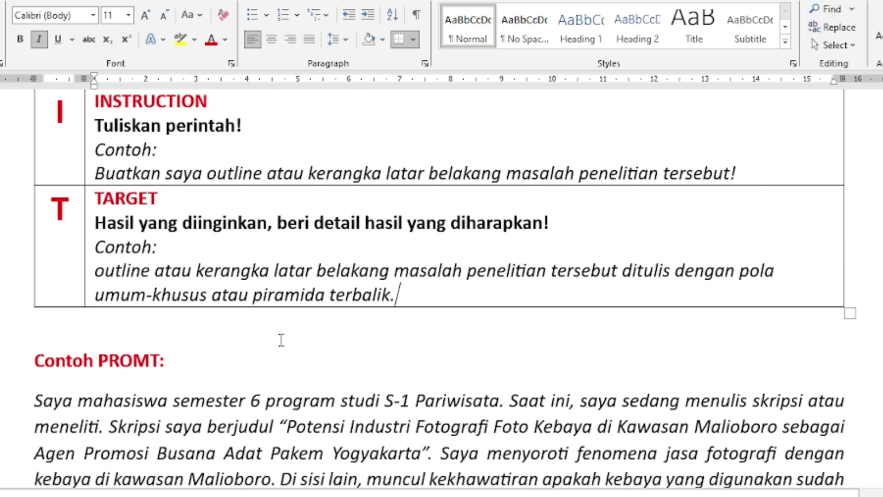
scroll(167, 276, "down", 2)
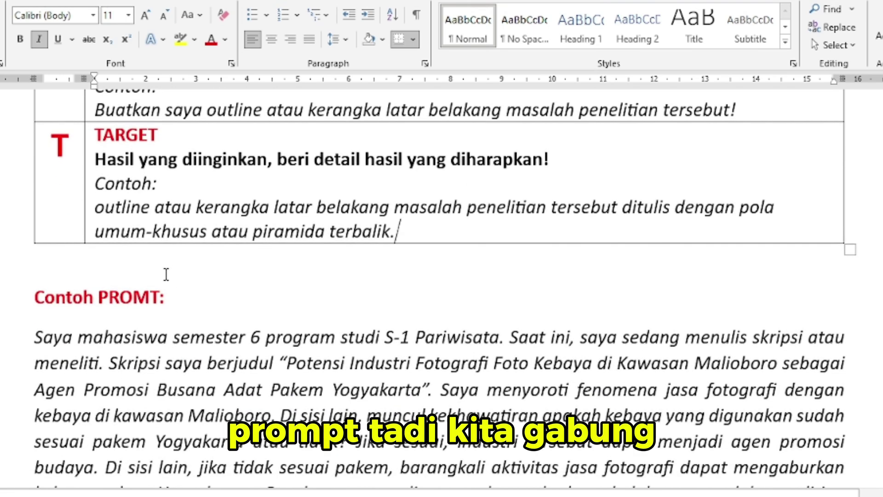
scroll(166, 271, "down", 2)
scroll(166, 271, "down", 2)
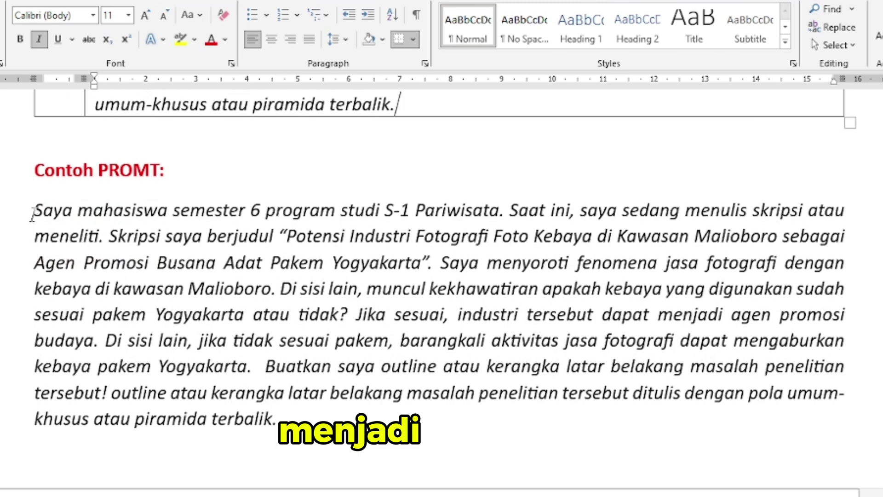
left_click_drag(33, 212, 326, 428)
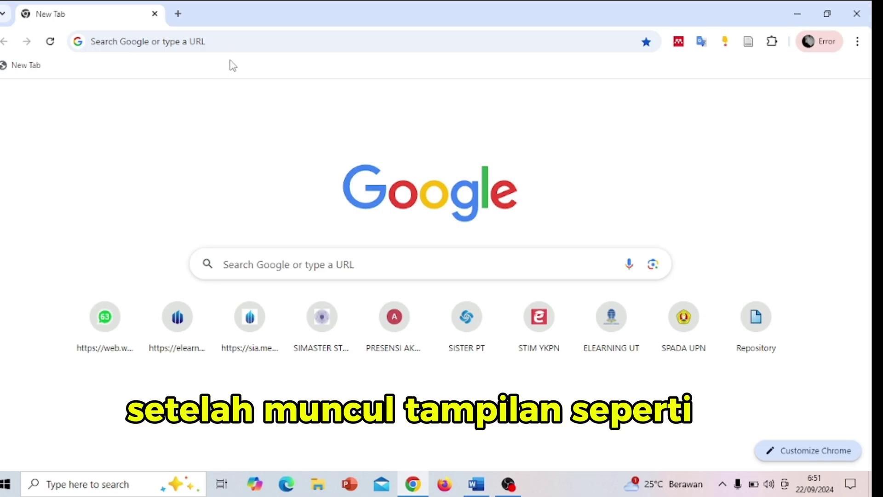
Step: Look up "chatgpt" in Chrome and open the suggested chatgpt.com/auth/login page
left_click(233, 40)
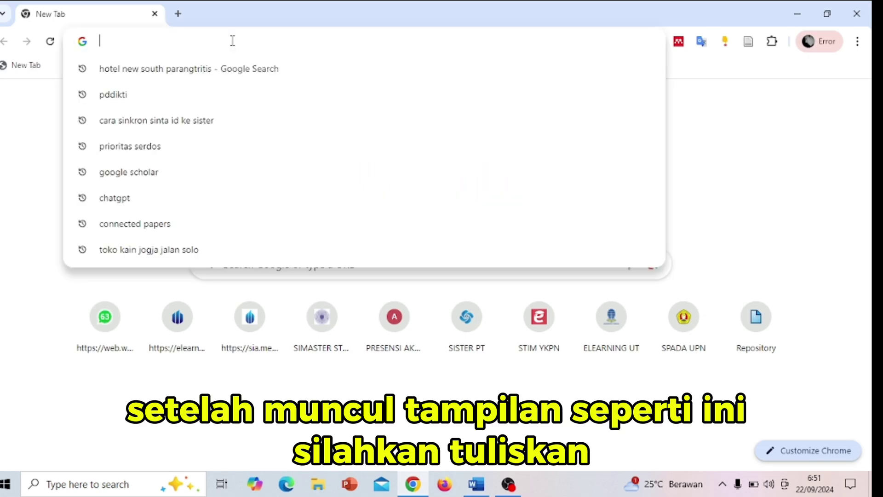
type("chat")
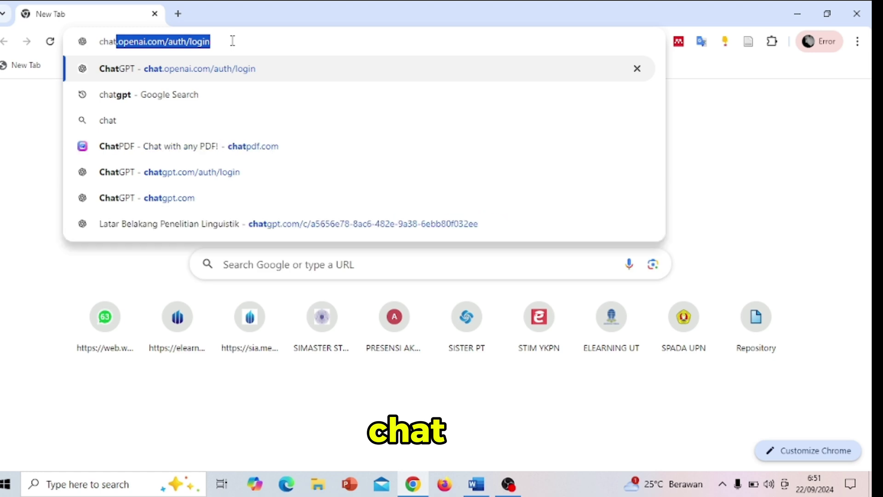
type("gpt")
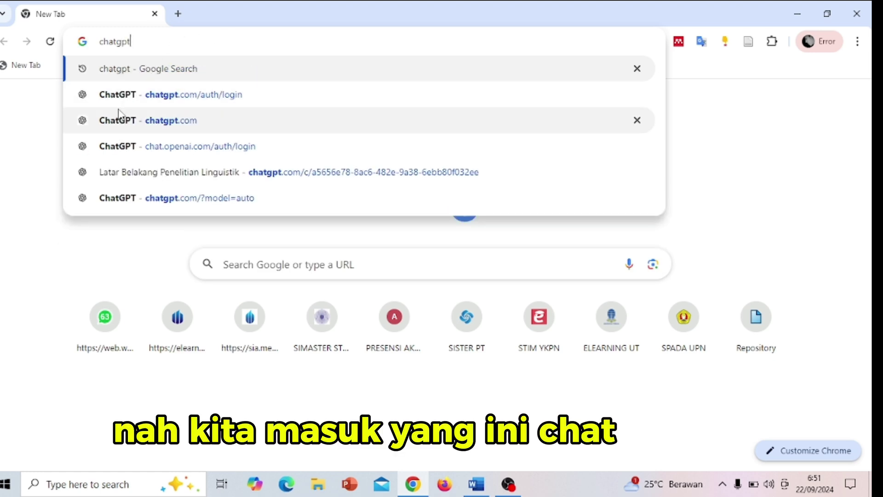
left_click(181, 95)
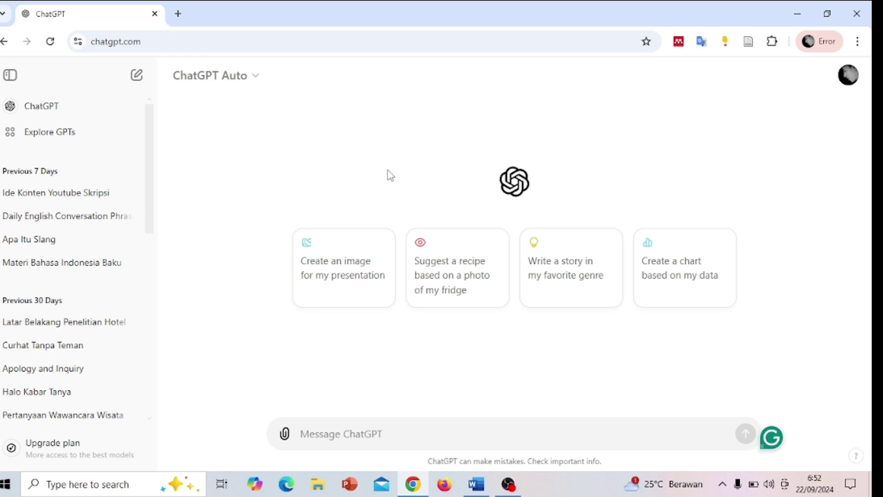
Step: Switch to the Word document and copy the whole example prompt paragraph under "Contoh PROMT:"
left_click(484, 491)
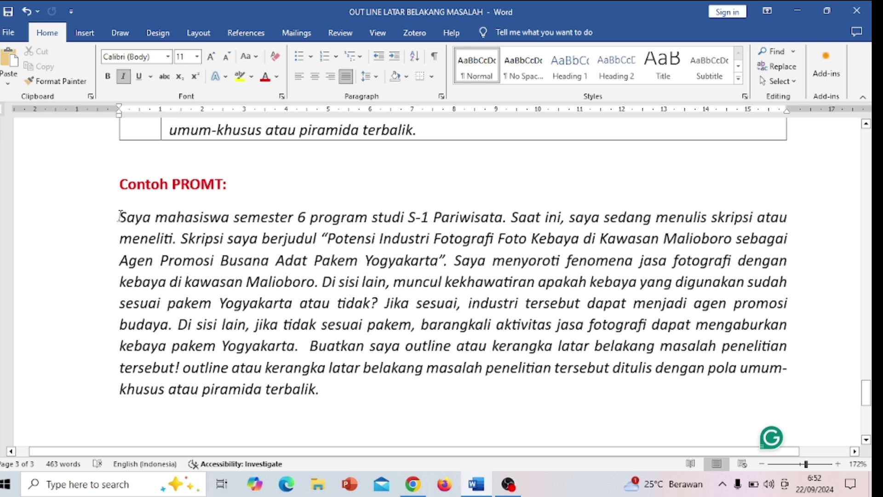
left_click_drag(120, 216, 328, 384)
right_click(193, 236)
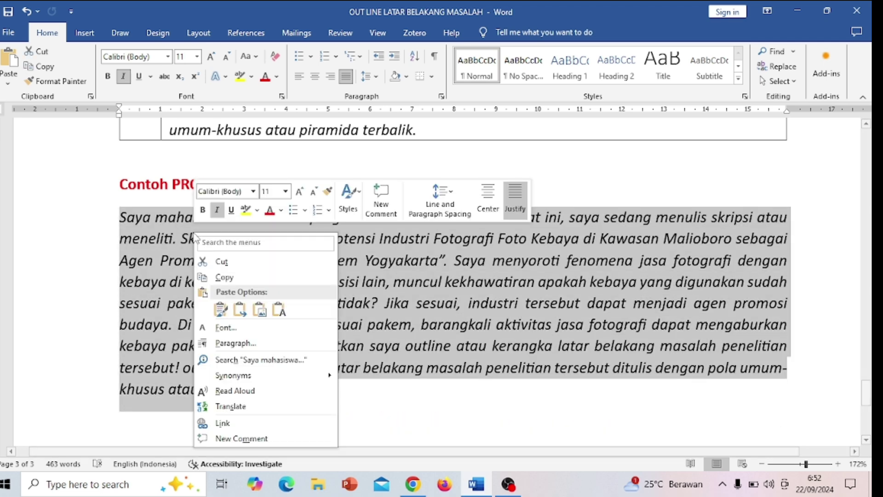
left_click(224, 280)
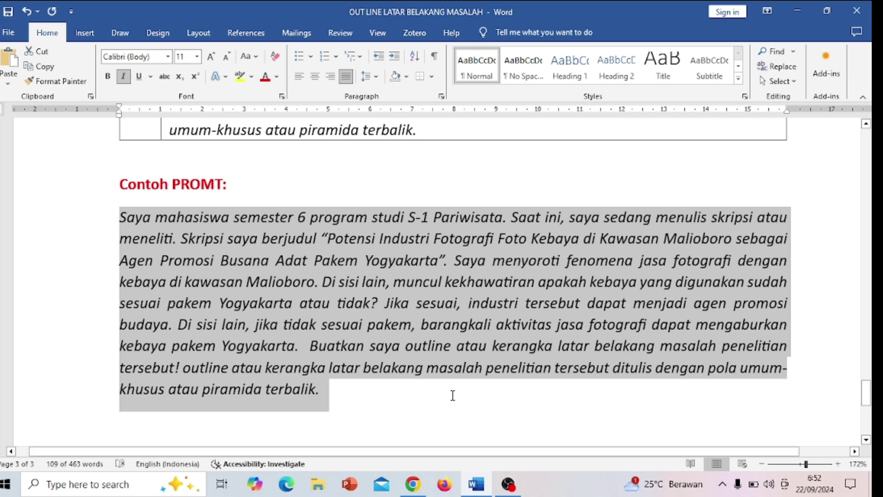
Step: Switch to ChatGPT in Chrome, paste the copied example prompt as a message, check its ending and send it
left_click(412, 487)
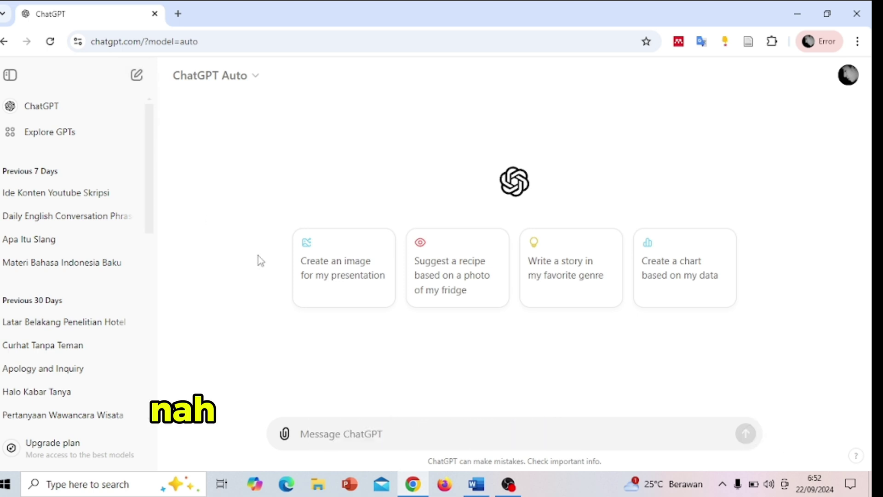
left_click(329, 435)
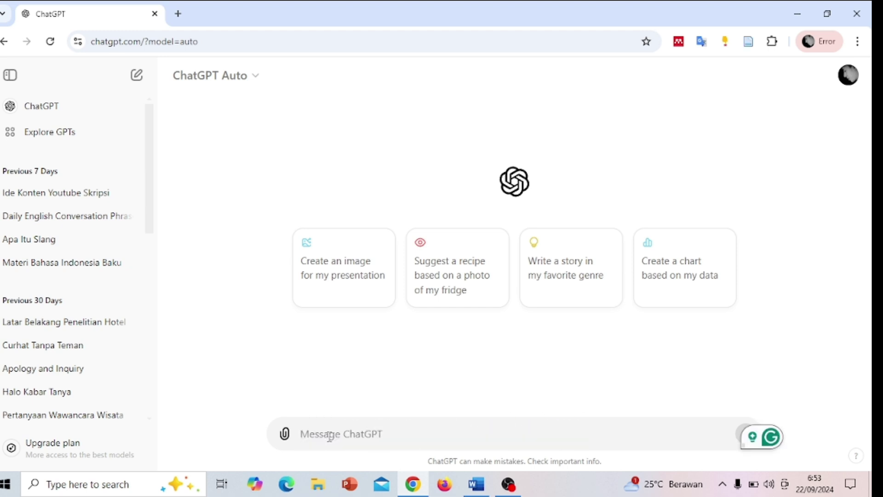
key("ctrl+v")
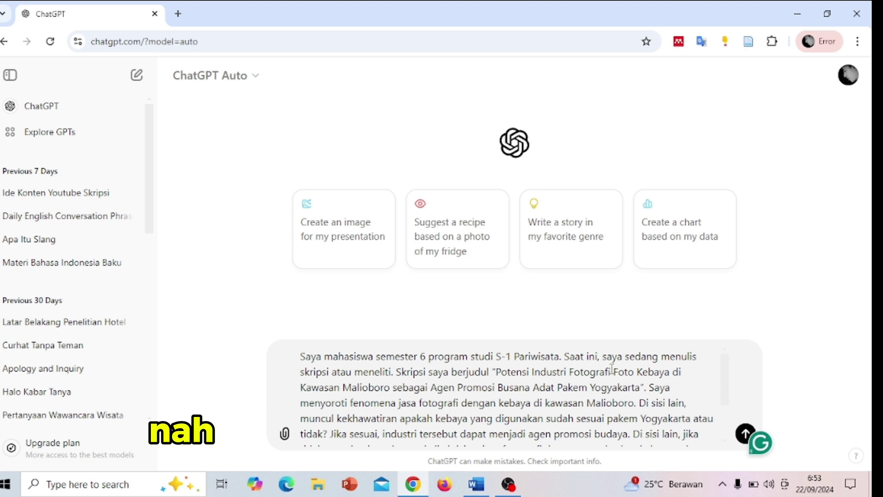
scroll(612, 368, "down", 3)
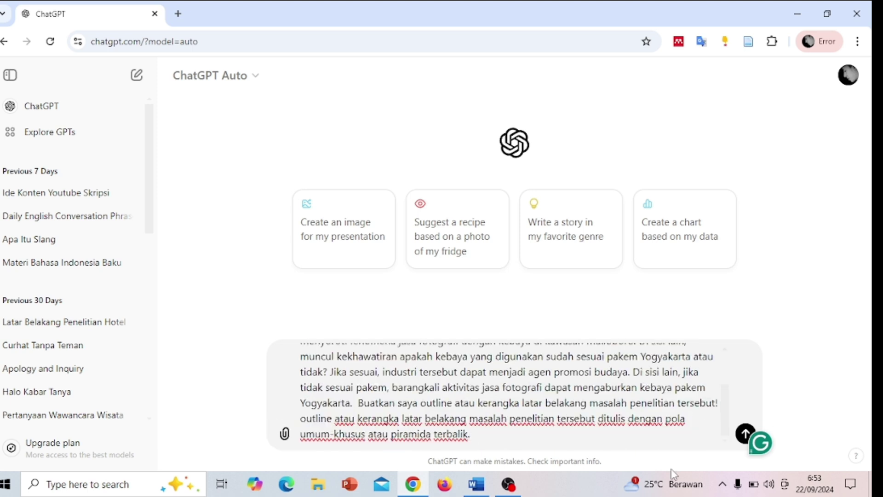
left_click(745, 434)
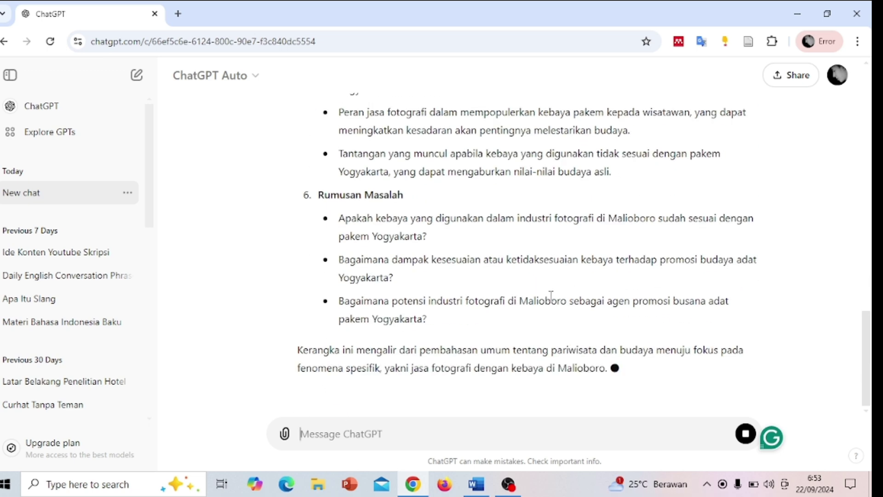
Step: Copy the generated outline from "Pendahuluan Umum tentang Pariwisata dan Budaya" through the last question under "Rumusan Masalah"
scroll(459, 300, "up", 12)
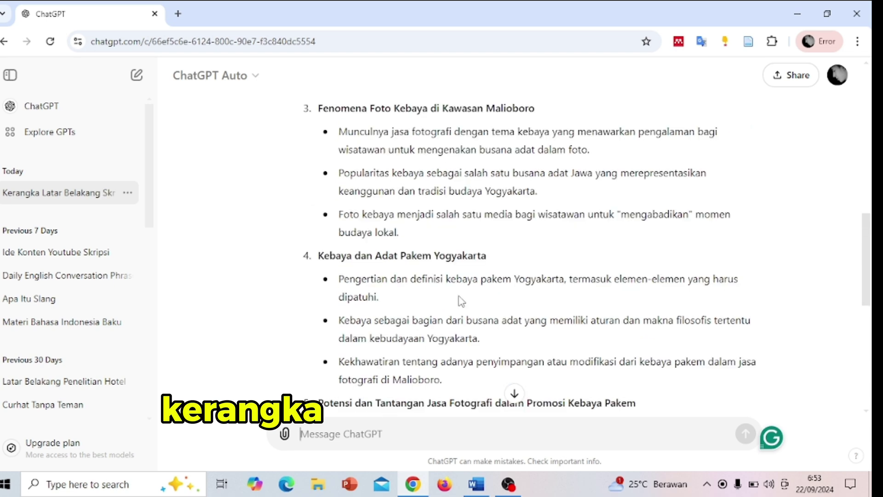
scroll(459, 300, "up", 5)
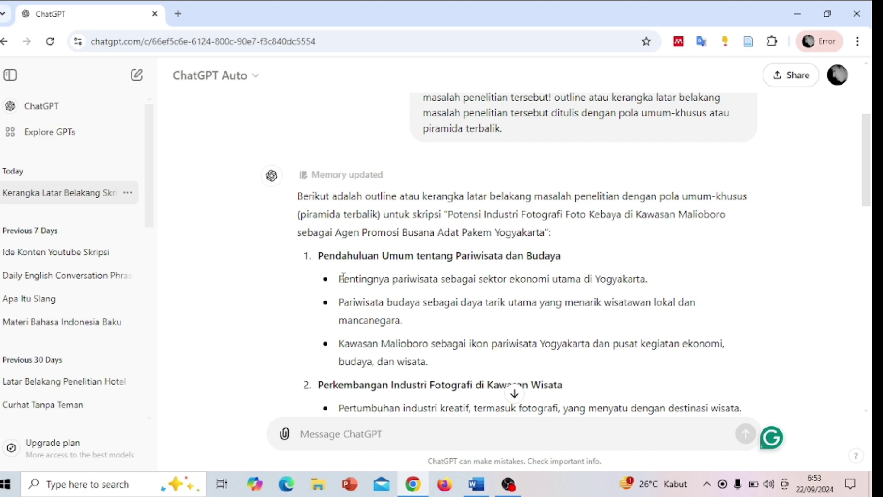
scroll(296, 250, "down", 2)
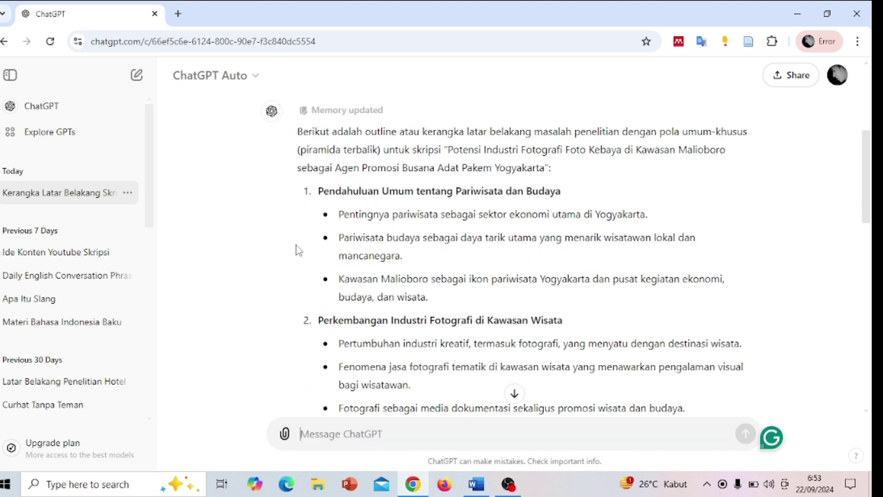
triple_click(301, 191)
left_click_drag(358, 252, 463, 291)
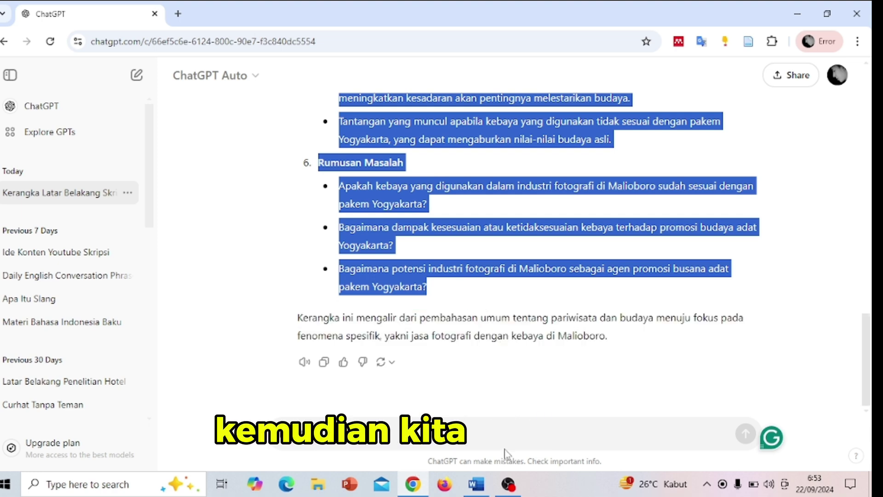
Step: Switch to the Word document, add a page break after the example prompt and paste the copied outline there
left_click(480, 487)
left_click(367, 406)
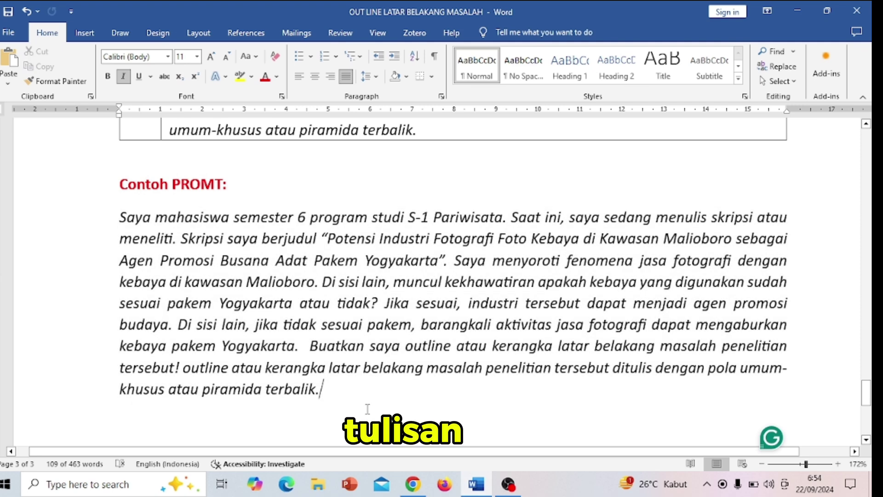
scroll(367, 404, "down", 2)
key("Return")
key("Return")
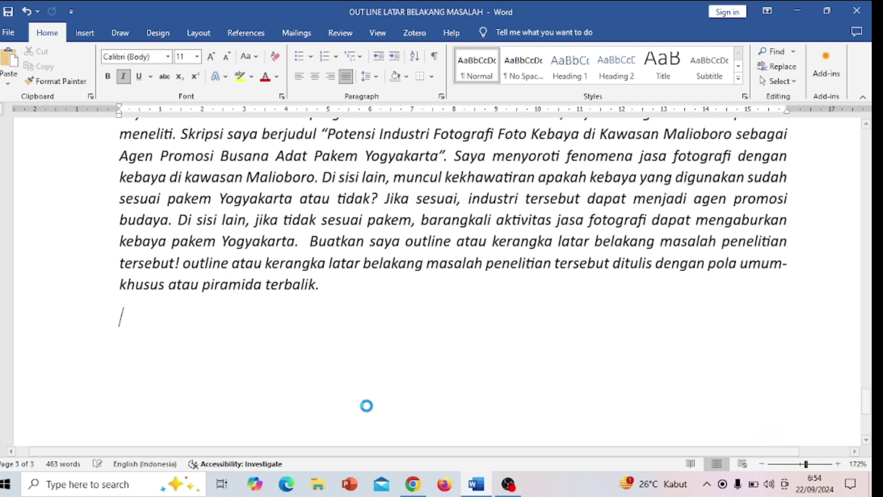
left_click(85, 33)
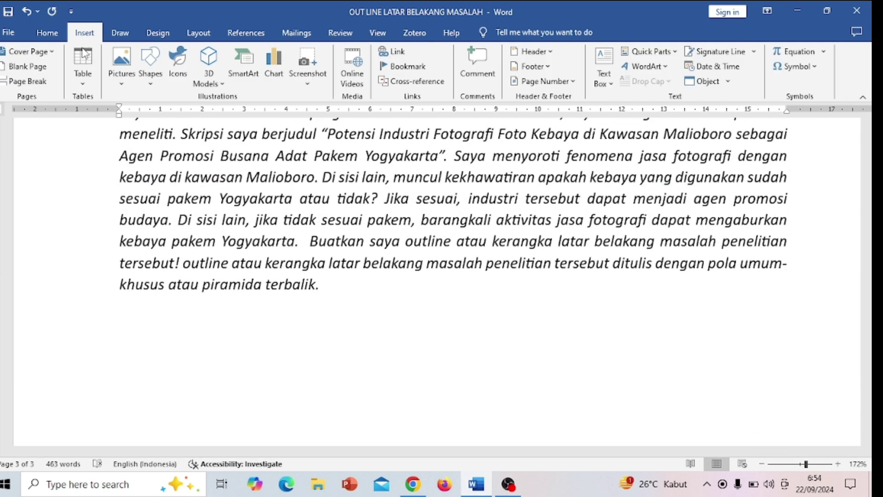
left_click(37, 81)
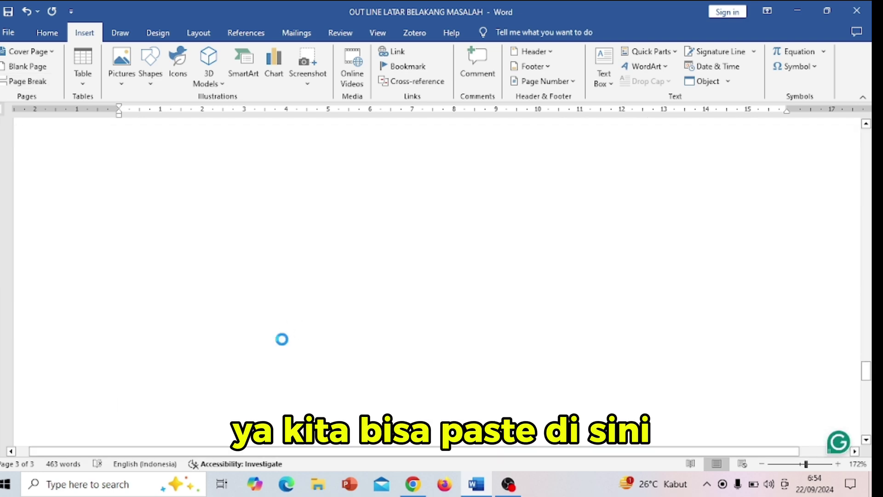
key("ctrl+v")
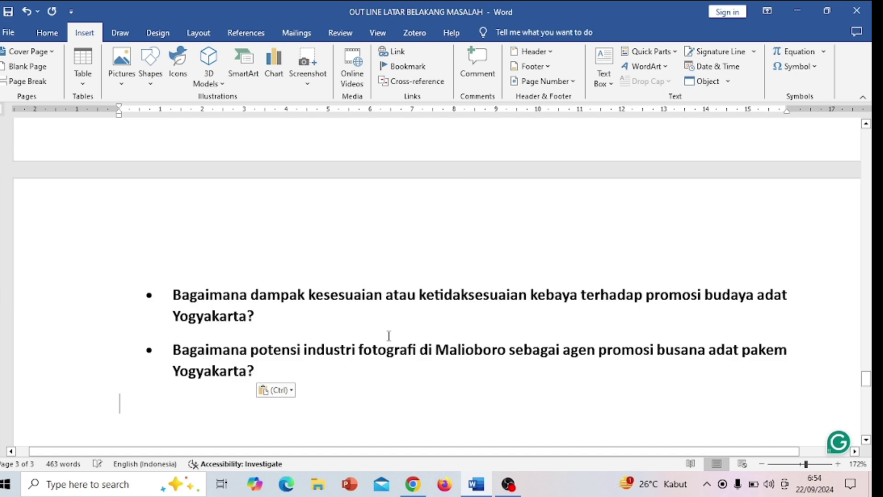
Step: Review the pasted outline and copy its first point, "Pentingnya pariwisata sebagai sektor ekonomi utama di Yogyakarta"
scroll(389, 336, "up", 15)
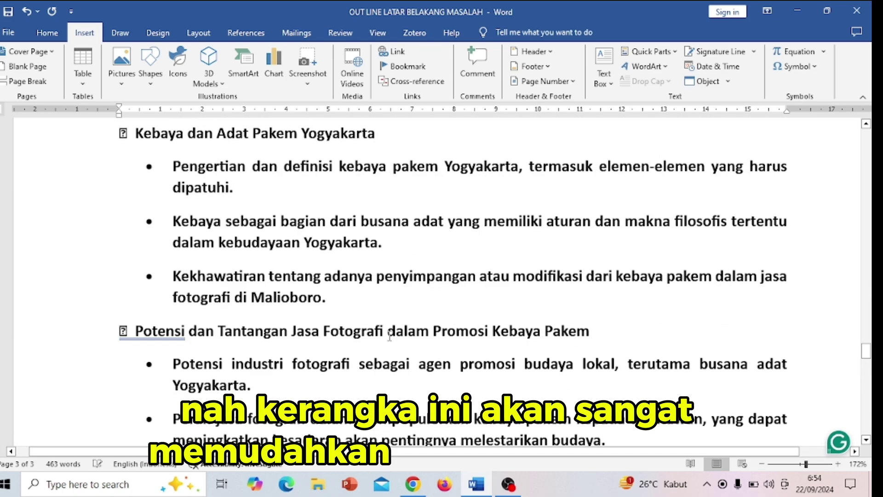
scroll(388, 336, "up", 15)
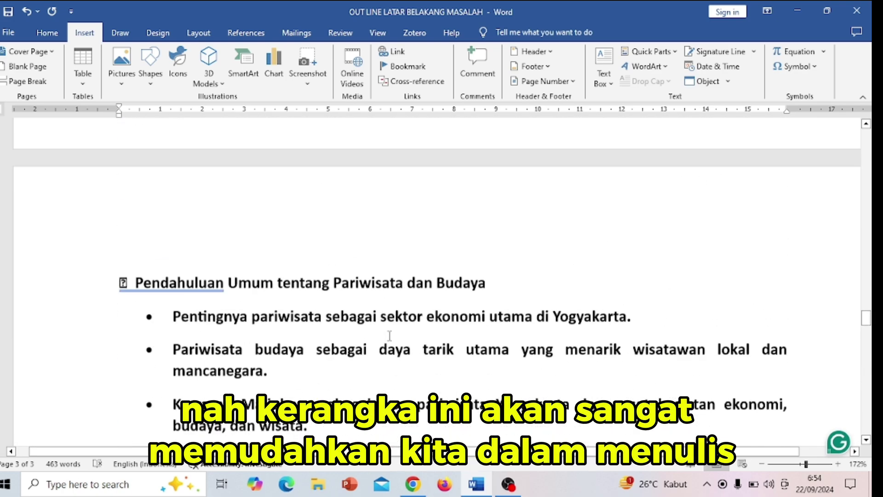
scroll(390, 335, "up", 10)
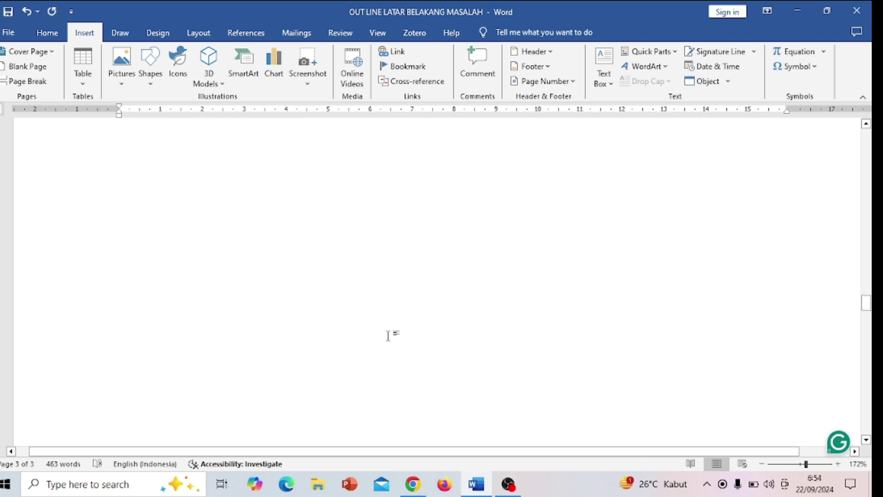
scroll(389, 335, "down", 5)
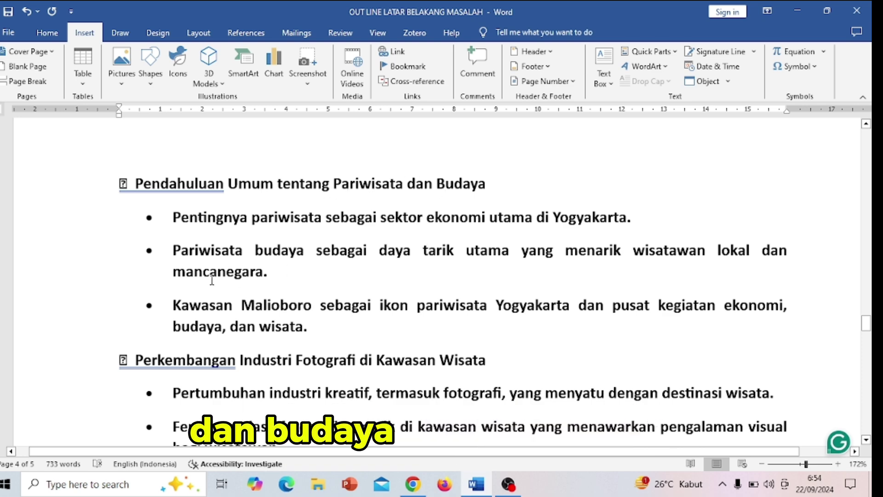
left_click_drag(172, 216, 605, 215)
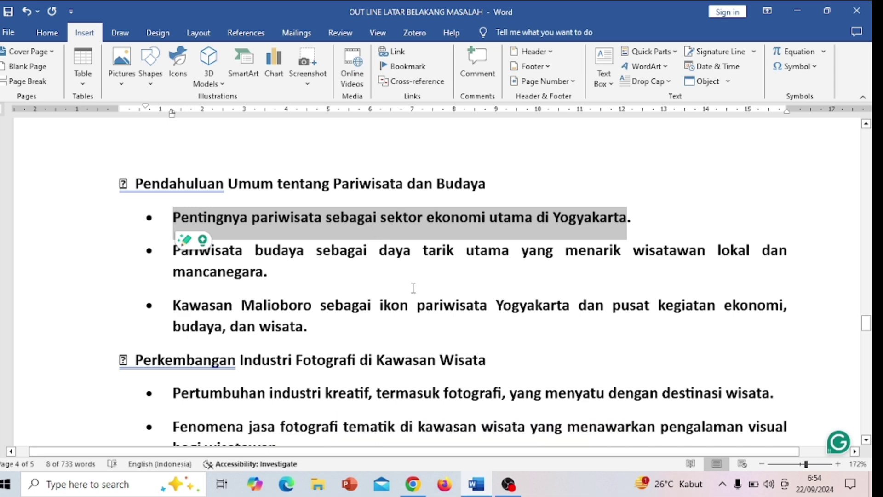
Step: Switch to Chrome and search Google in a new tab for the copied point "Pentingnya pariwisata sebagai sektor ekonomi utama di Yogyakarta"
left_click(411, 490)
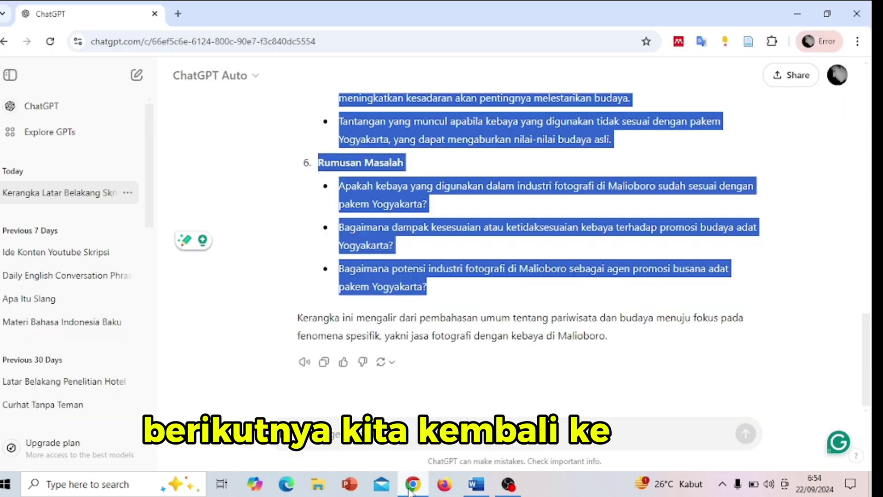
left_click(179, 14)
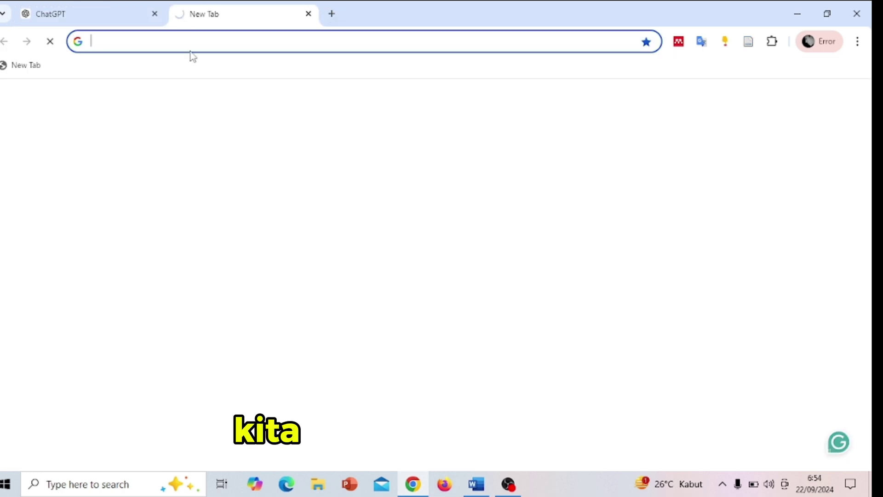
left_click(330, 40)
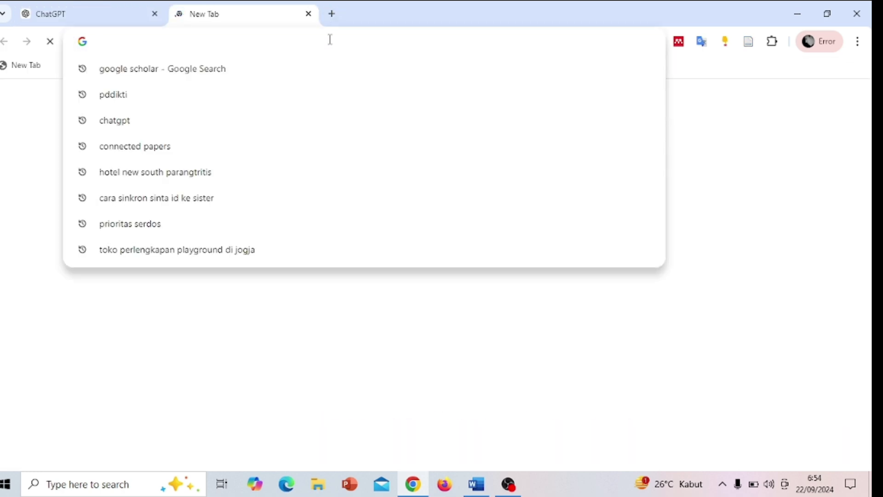
type("•\tPentingnya pariwisata sebagai sektor ekonomi utama di Yogyakarta")
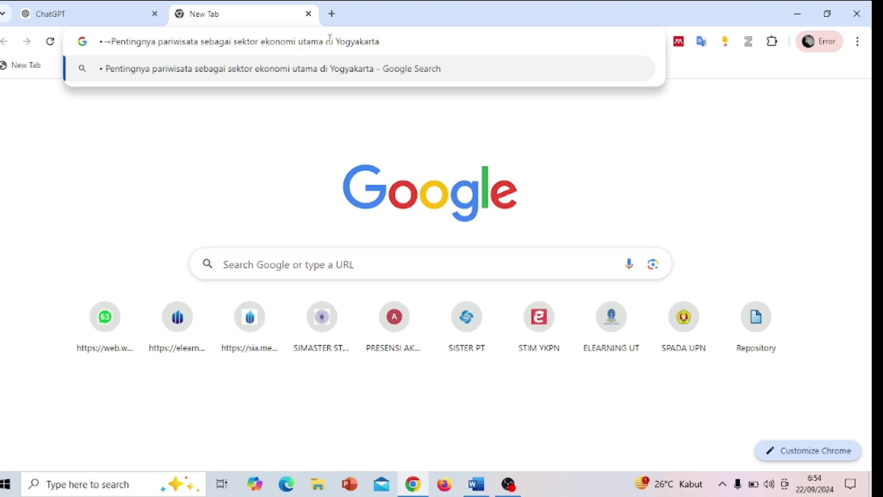
key("Return")
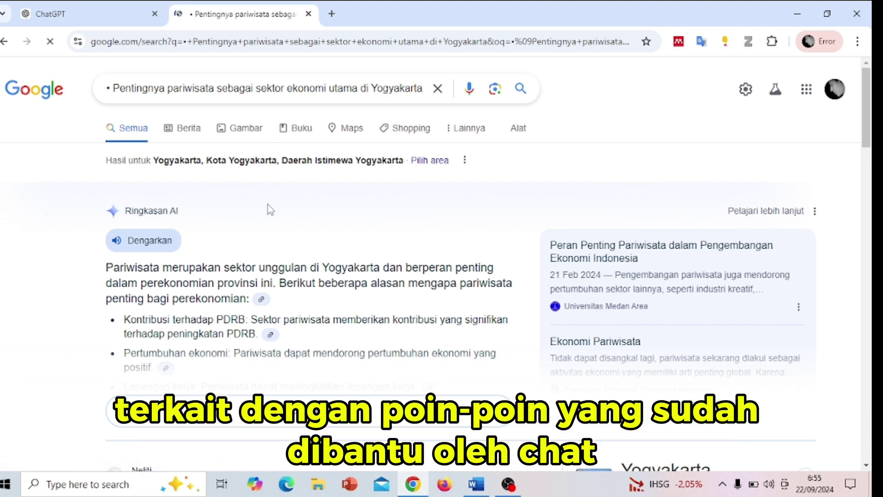
Step: Examine the Google results for the first outline point, looking for journal articles and other usable sources on Yogyakarta's tourism sector
scroll(268, 205, "down", 4)
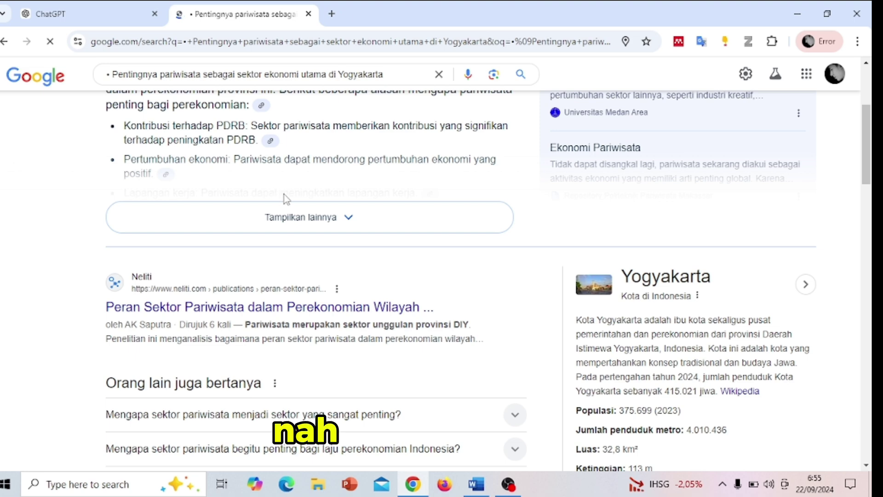
scroll(285, 198, "down", 1)
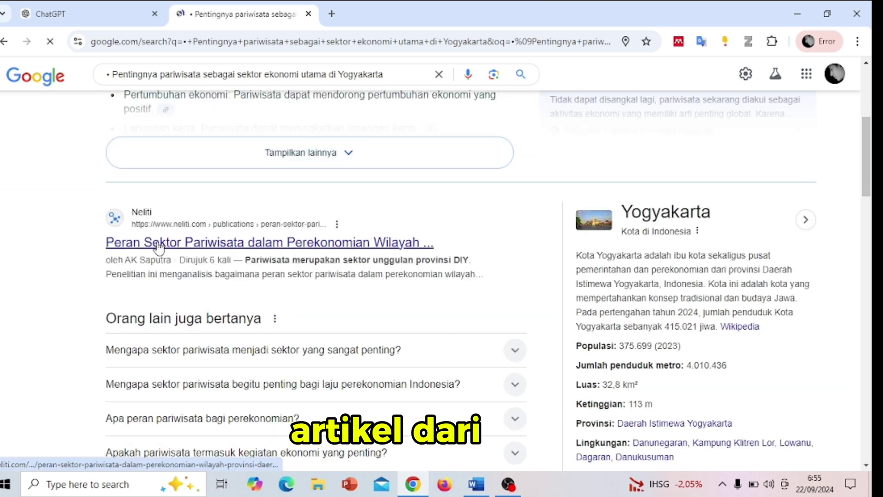
scroll(226, 240, "down", 6)
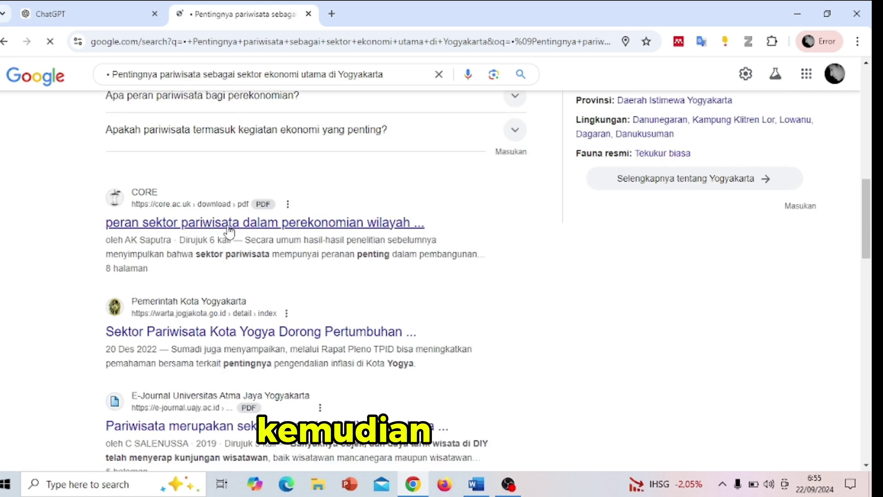
scroll(178, 212, "down", 1)
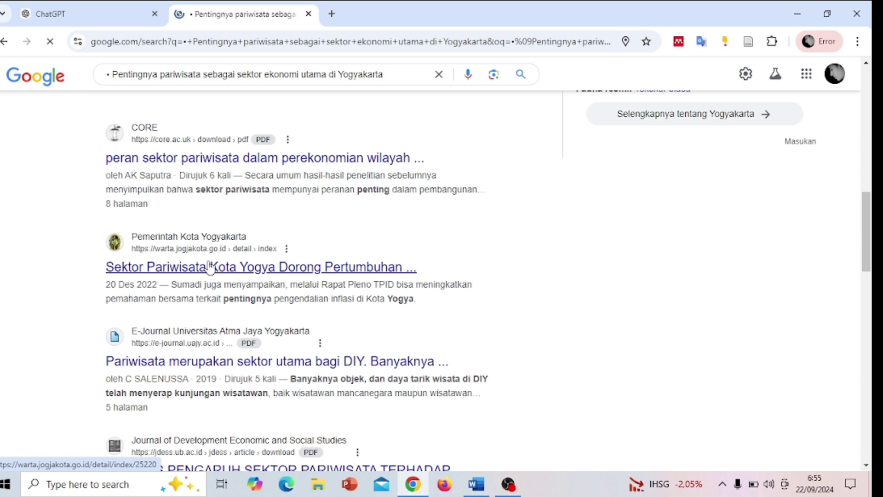
scroll(380, 283, "down", 2)
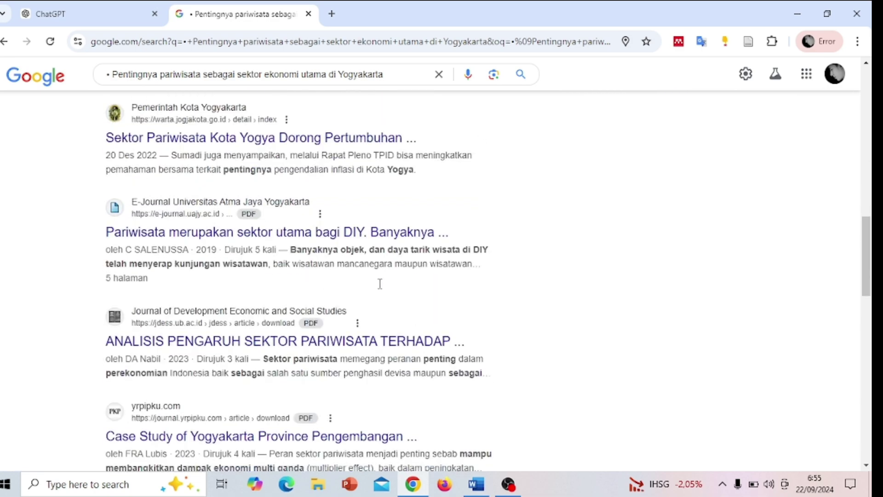
scroll(297, 308, "up", 3)
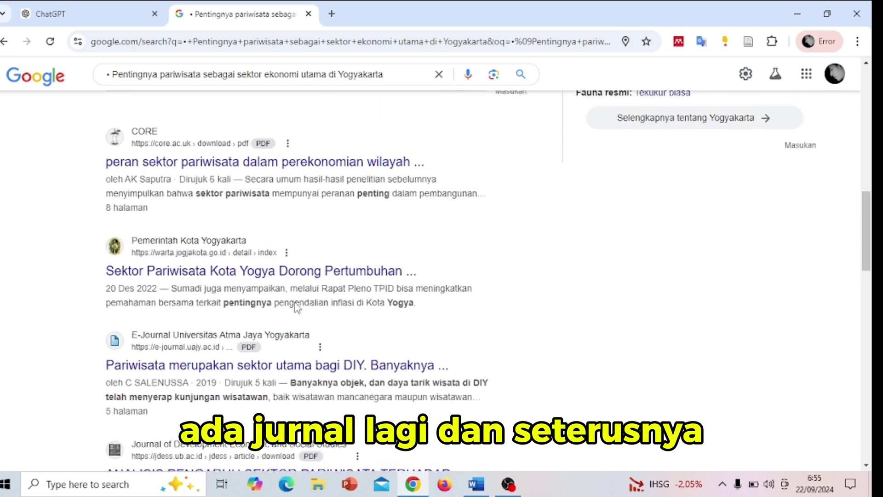
scroll(297, 307, "up", 10)
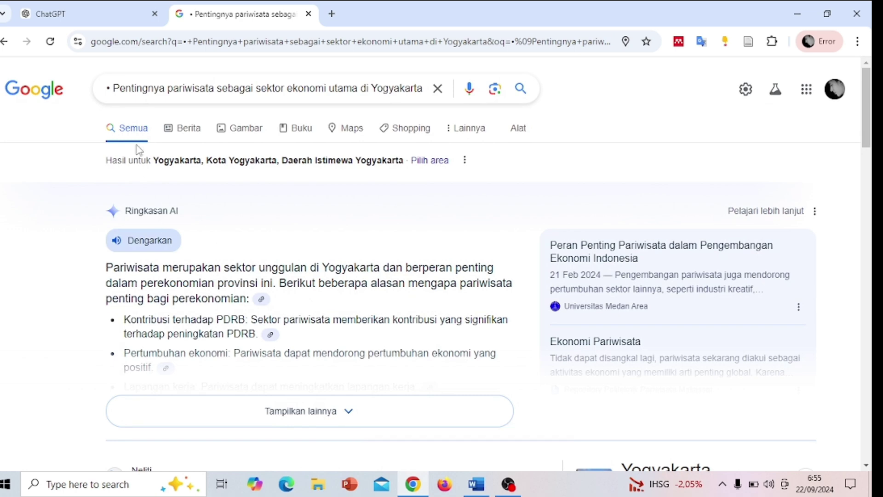
left_click(124, 88)
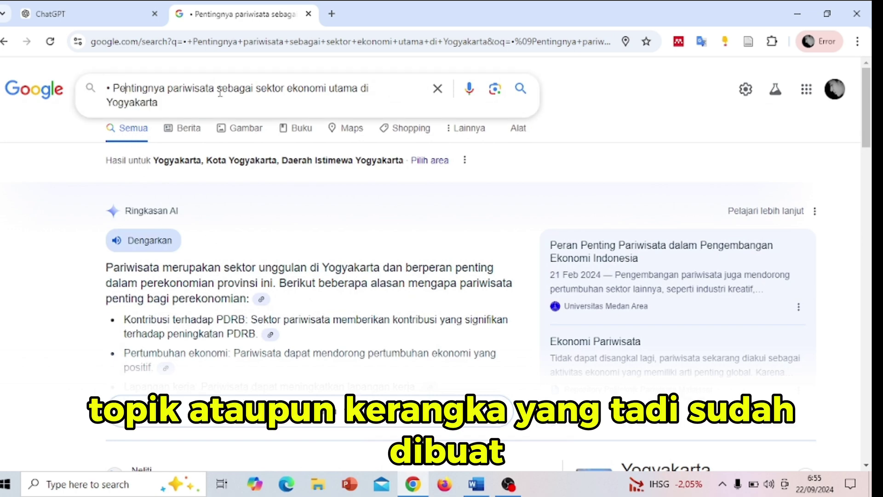
left_click(379, 88)
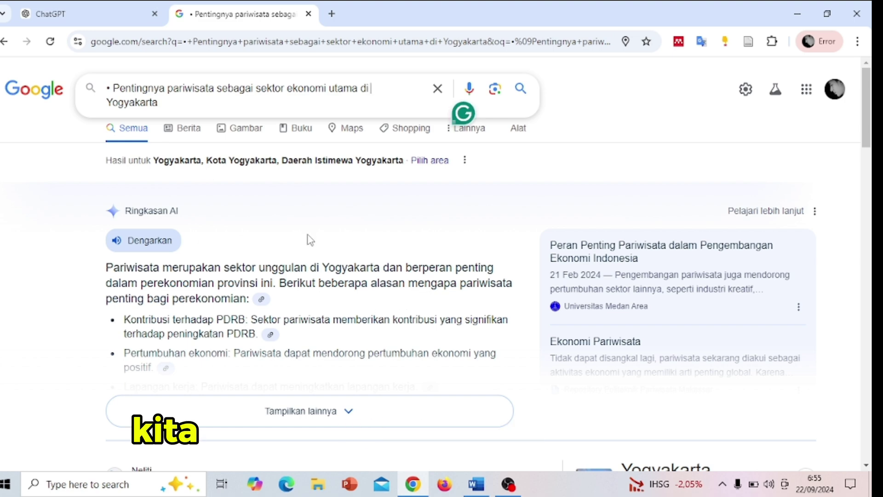
scroll(307, 240, "down", 3)
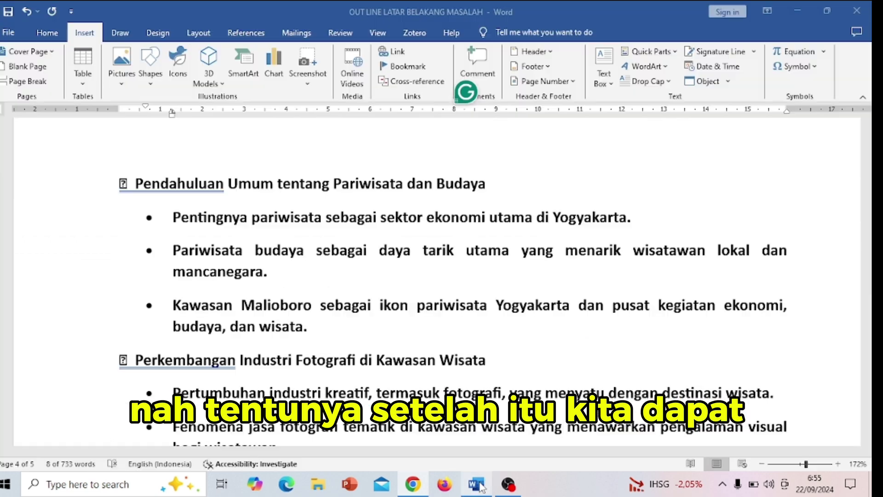
Step: Switch to the Word document and add an unbulleted placeholder line of repeated "mb" under the first point about tourism as Yogyakarta's main economic sector
left_click(476, 483)
left_click(644, 223)
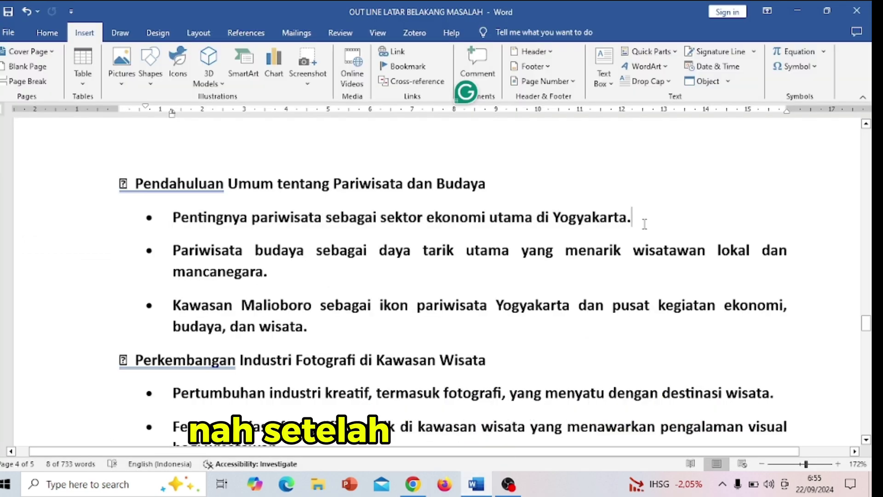
key("Return")
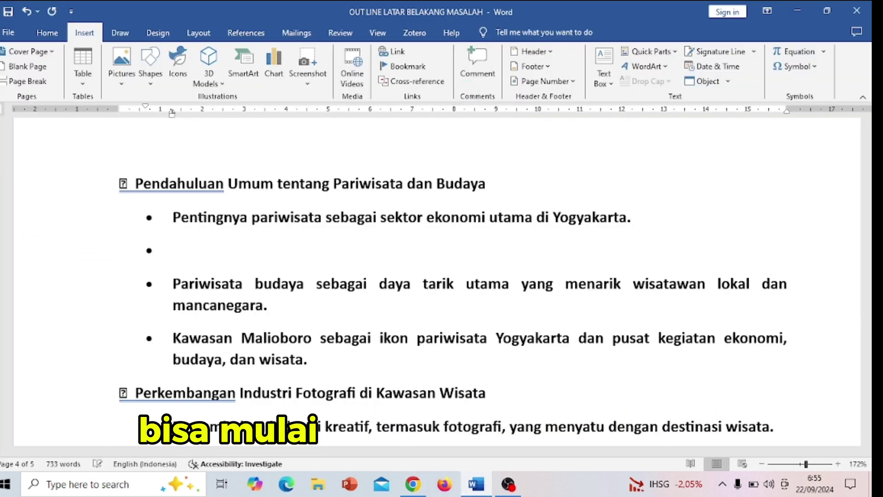
key("BackSpace")
type("mbmbmb")
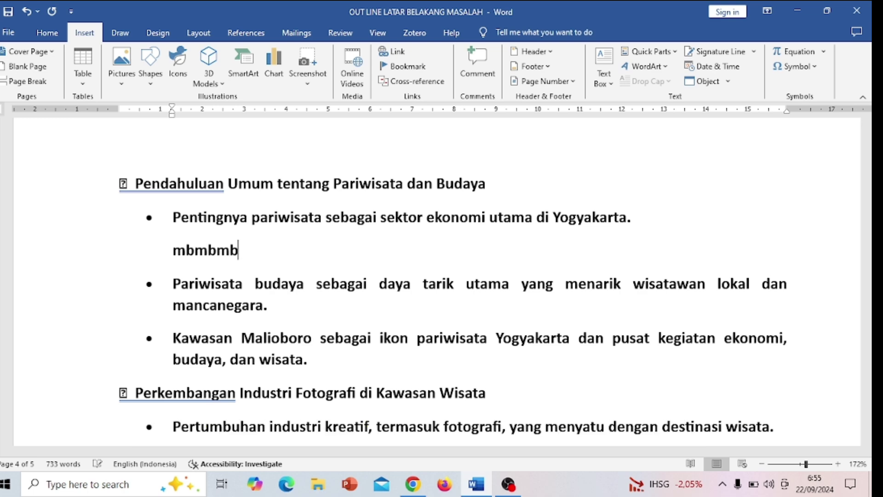
type("mbmbmbmbmbmbmbmbmbmbmbm")
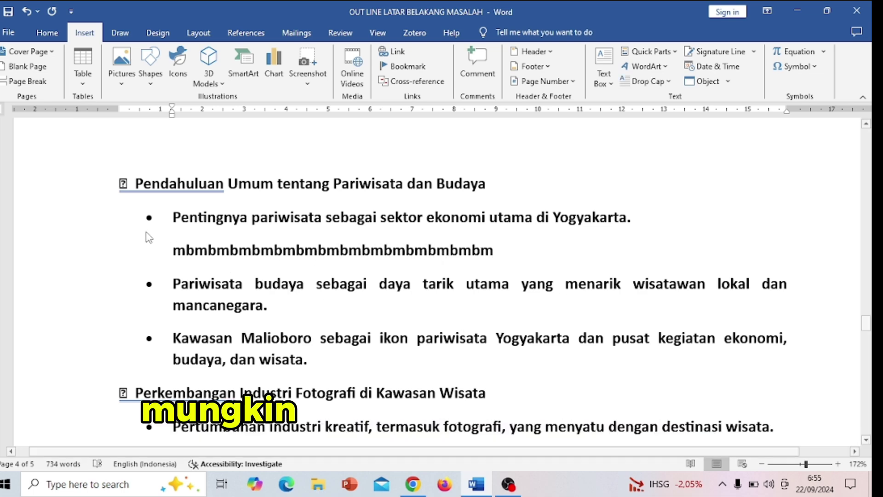
left_click_drag(177, 253, 505, 248)
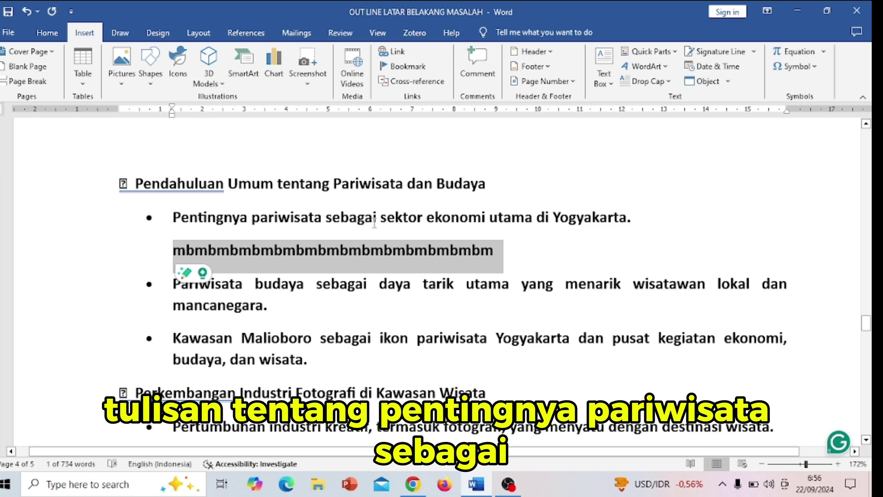
left_click_drag(346, 221, 593, 216)
left_click(513, 256)
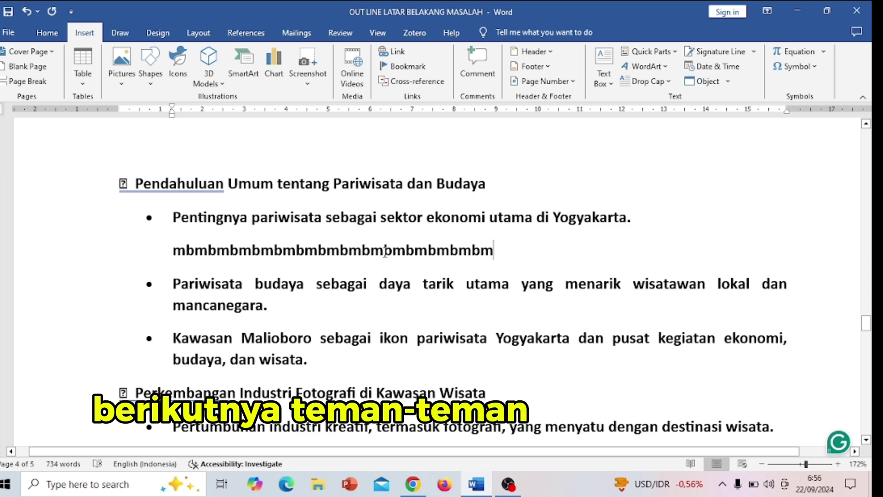
Step: Copy the second outline point, "Pariwisata budaya sebagai daya tarik utama yang menarik wisatawan lokal dan mancanegara."
scroll(515, 255, "down", 2)
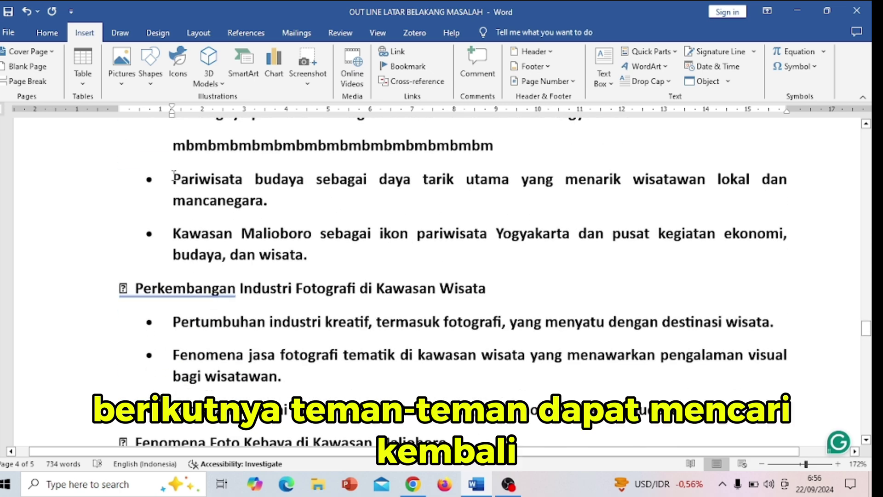
left_click_drag(173, 178, 273, 206)
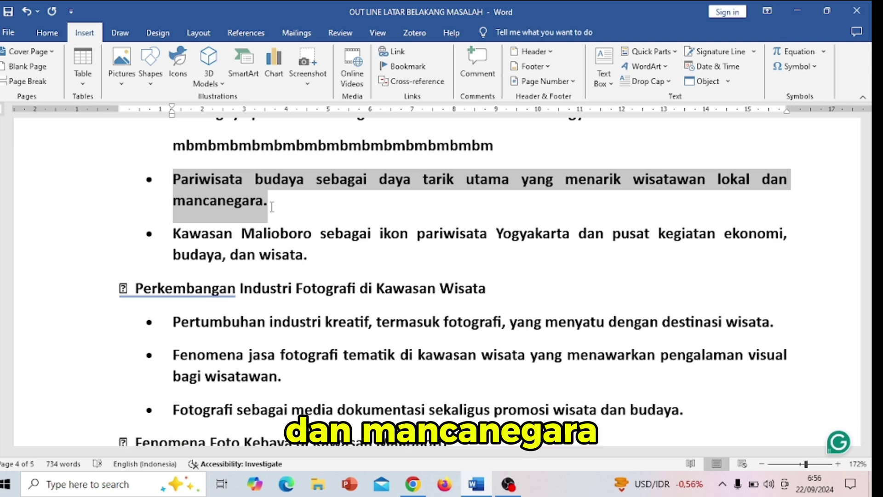
triple_click(272, 207)
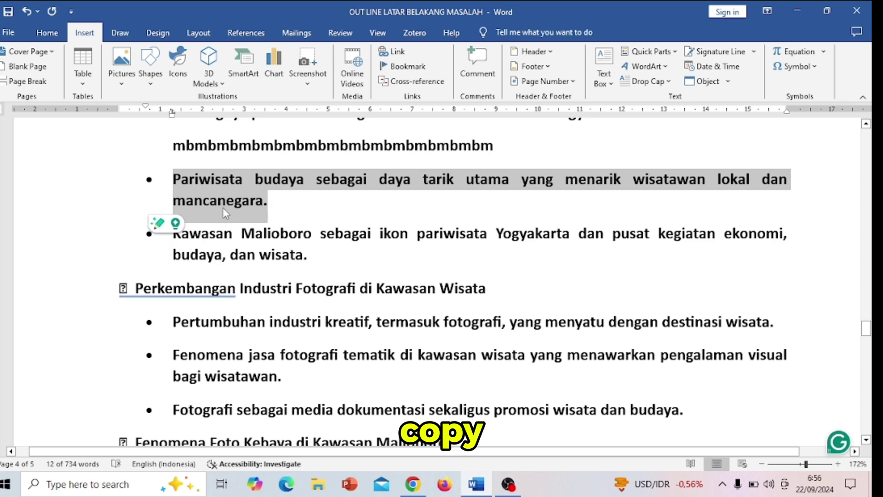
Step: Switch to Chrome and replace the Google query with the copied point "Pariwisata budaya sebagai daya tarik utama yang menarik wisatawan lokal dan mancanegara."
key("alt+Tab")
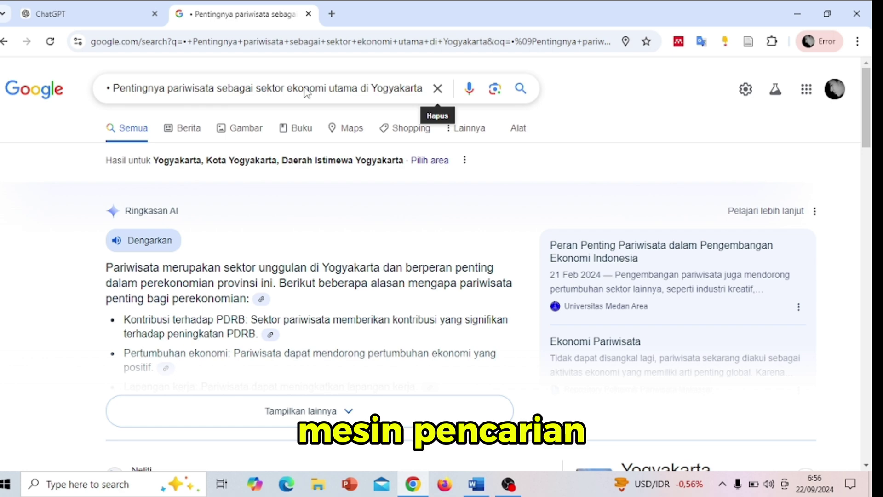
left_click(438, 88)
type("•\tPariwisata budaya sebagai daya tarik utama yang menarik wisatawan lokal dan mancanegara.")
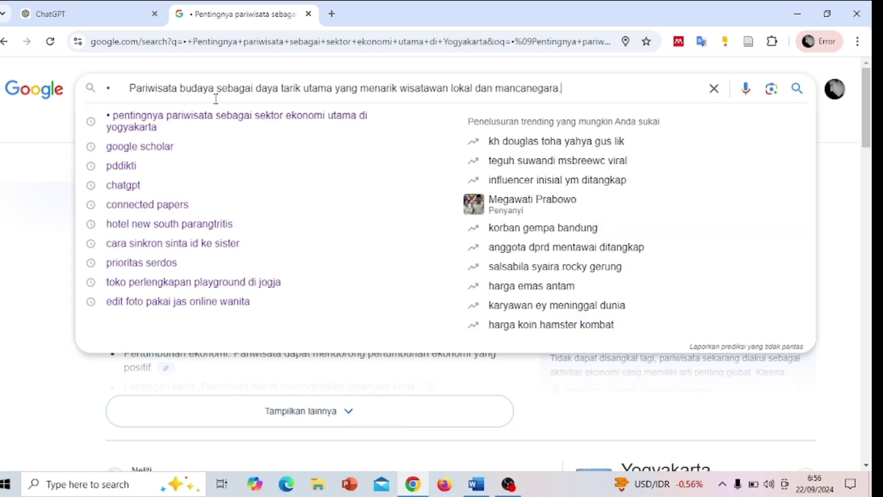
key("Return")
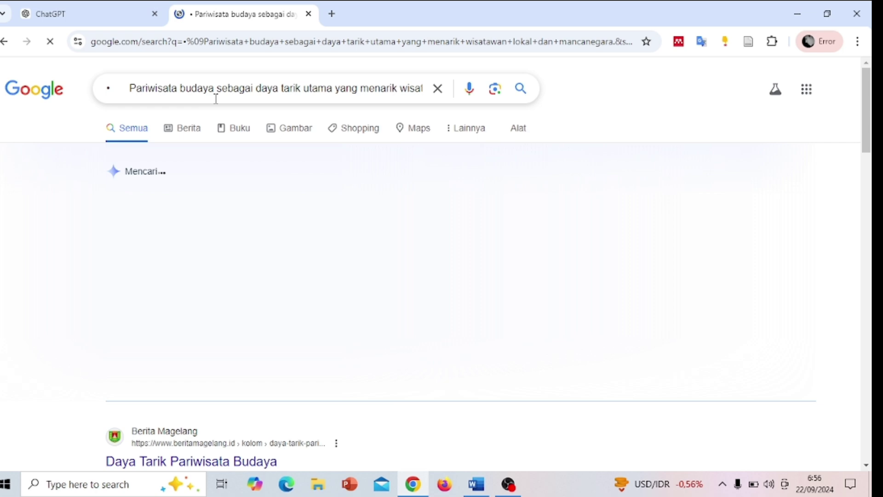
Step: Examine the Google results on cultural tourism as an attraction for references suited to the next paragraph
scroll(244, 237, "down", 5)
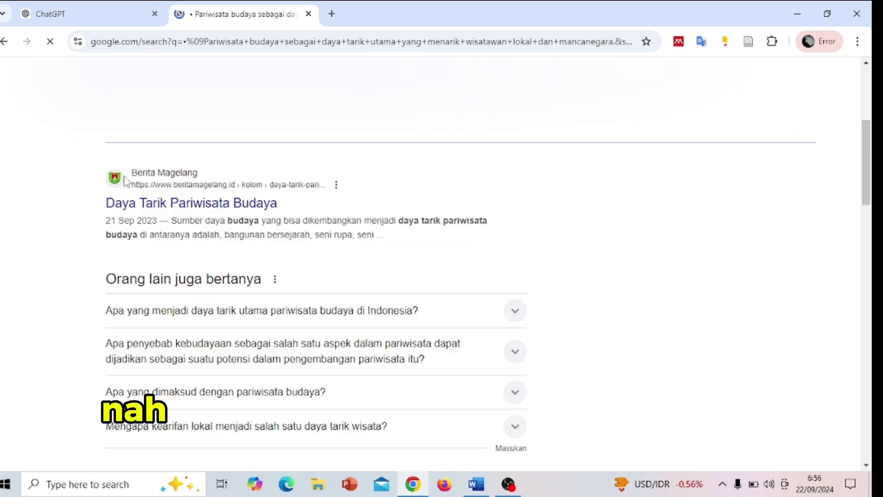
scroll(201, 244, "down", 3)
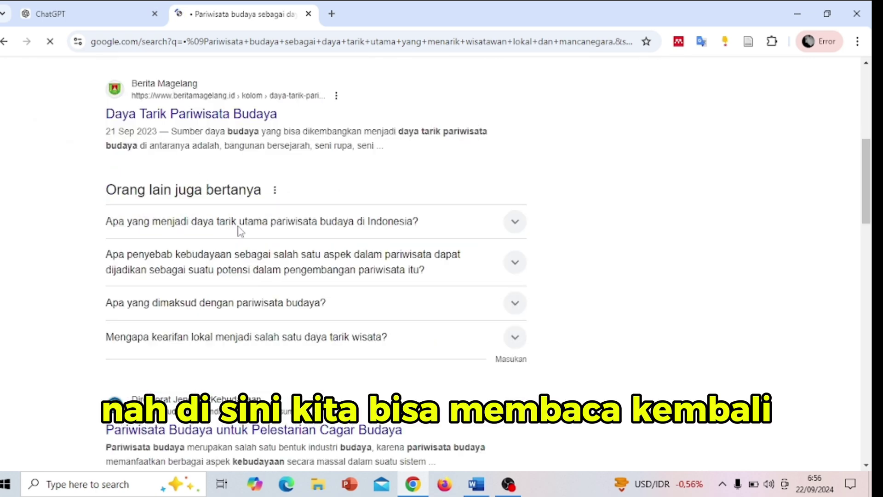
scroll(227, 213, "down", 4)
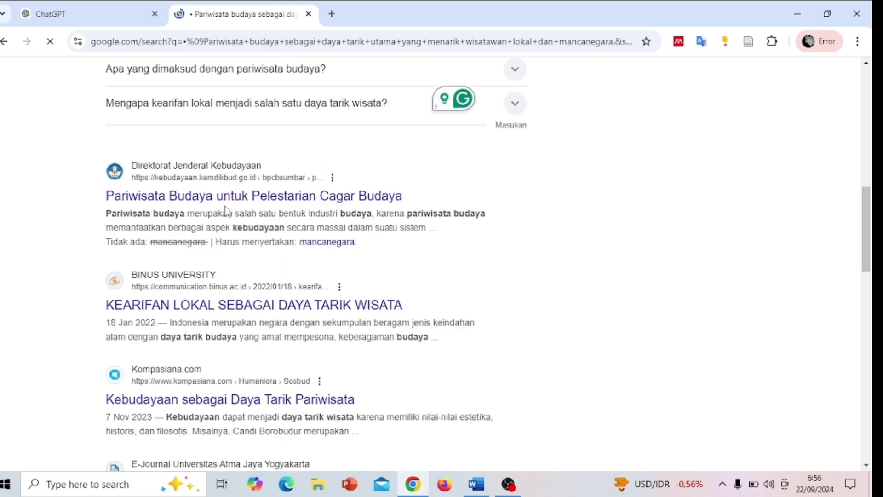
scroll(225, 210, "down", 4)
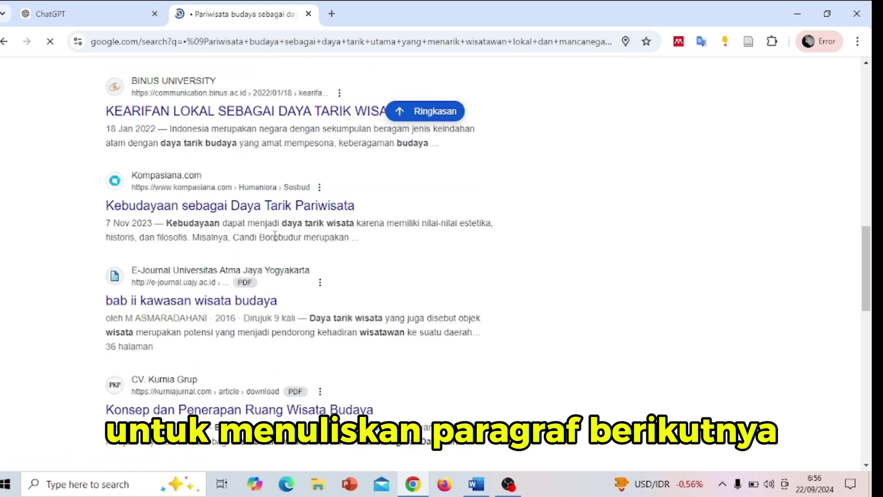
scroll(275, 236, "up", 5)
scroll(275, 244, "up", 5)
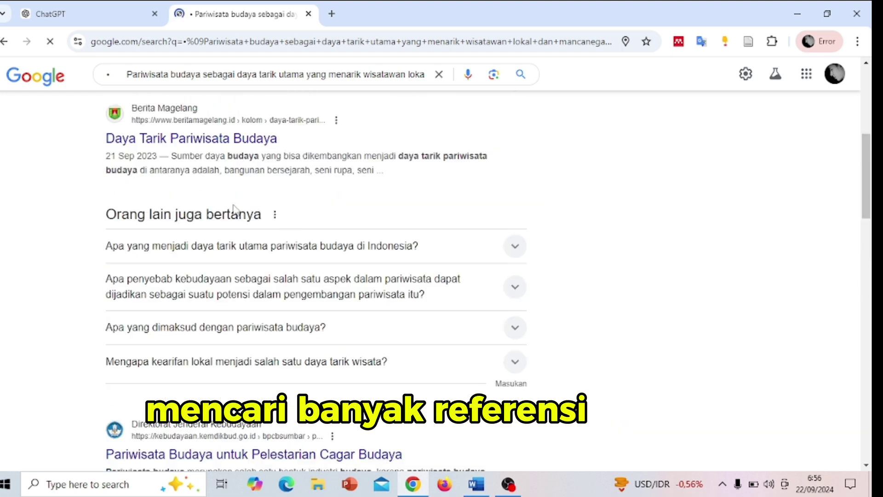
scroll(232, 209, "up", 3)
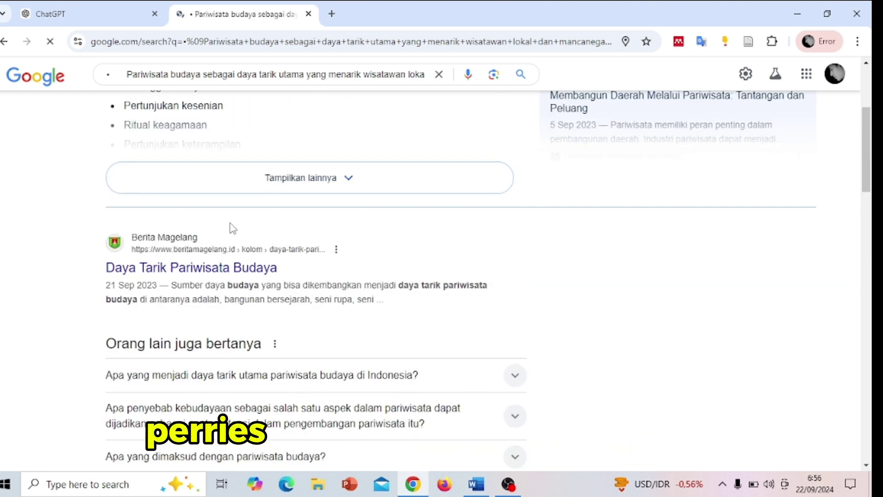